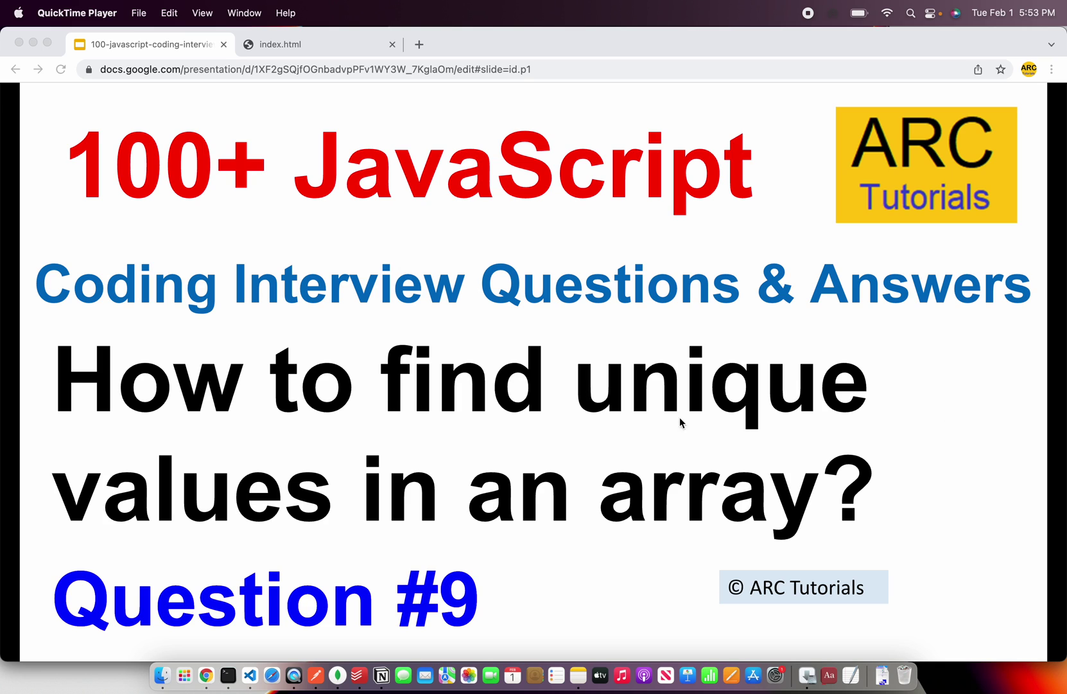
- Focus the Chrome window showing the 'unique values in an array' title slide
left_click(114, 593)
- Advance the deck from the eBook promotion slide toward slide 3
left_click(88, 634)
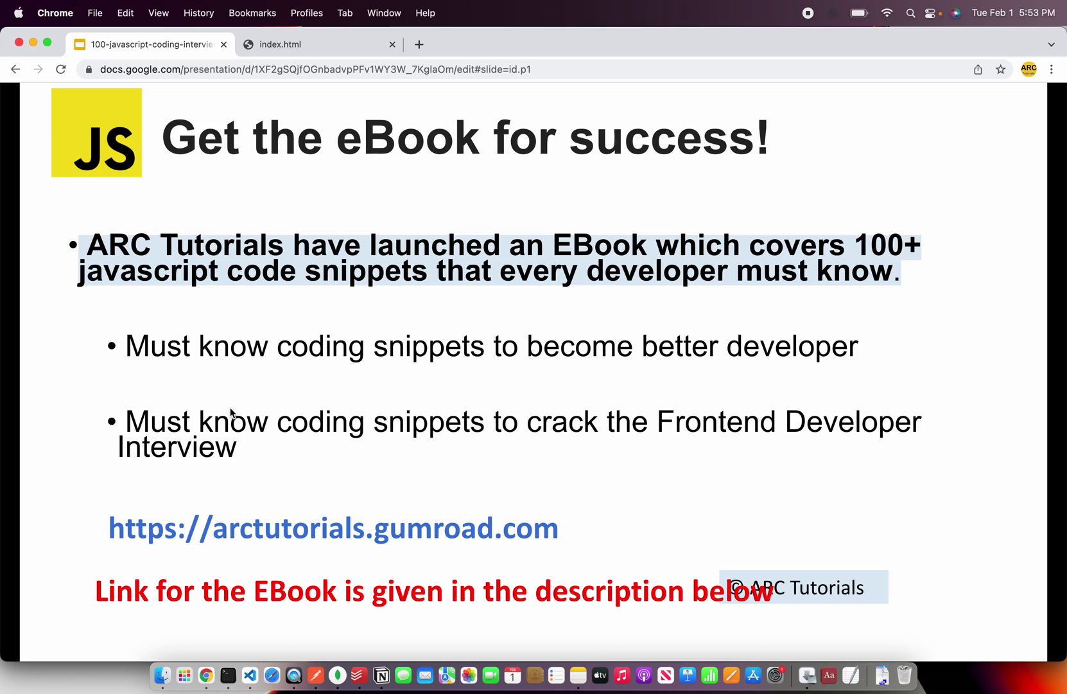
- Advance to slide 3, which explains finding unique values with filter and indexOf
left_click(87, 633)
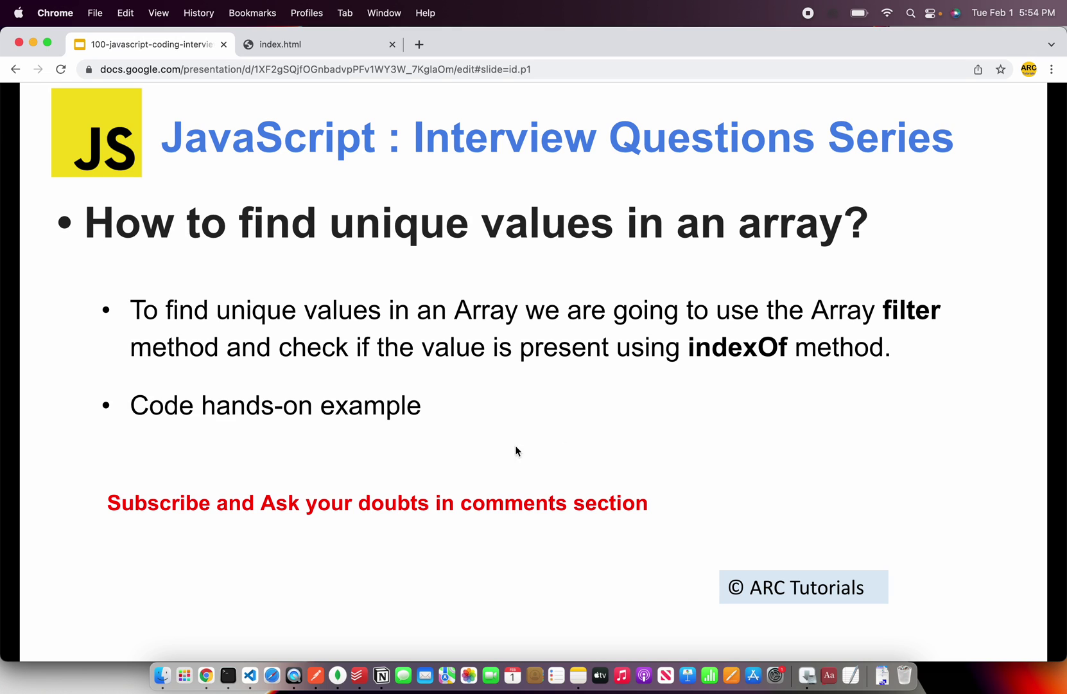
- Add a script block to index.html declaring const Ids = [10, 4, 5, 65, 34, 23, 85, 10, 4, 5]
left_click(251, 675)
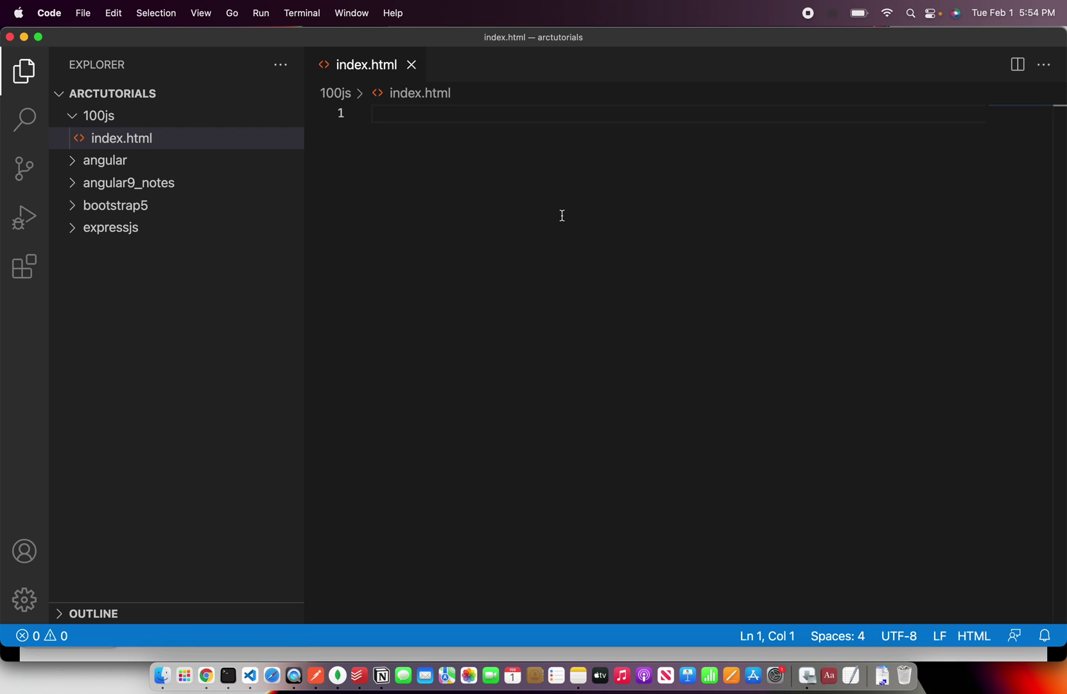
type("<script>")
key("Return")
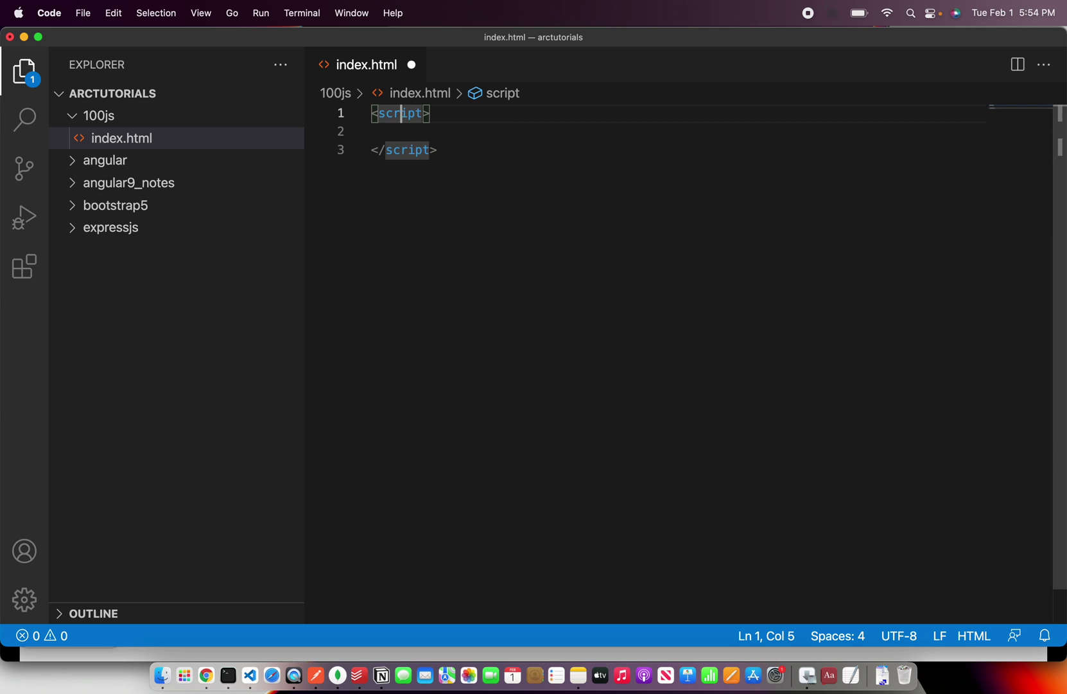
key("Return")
key("Return")
key("Up")
key("Tab")
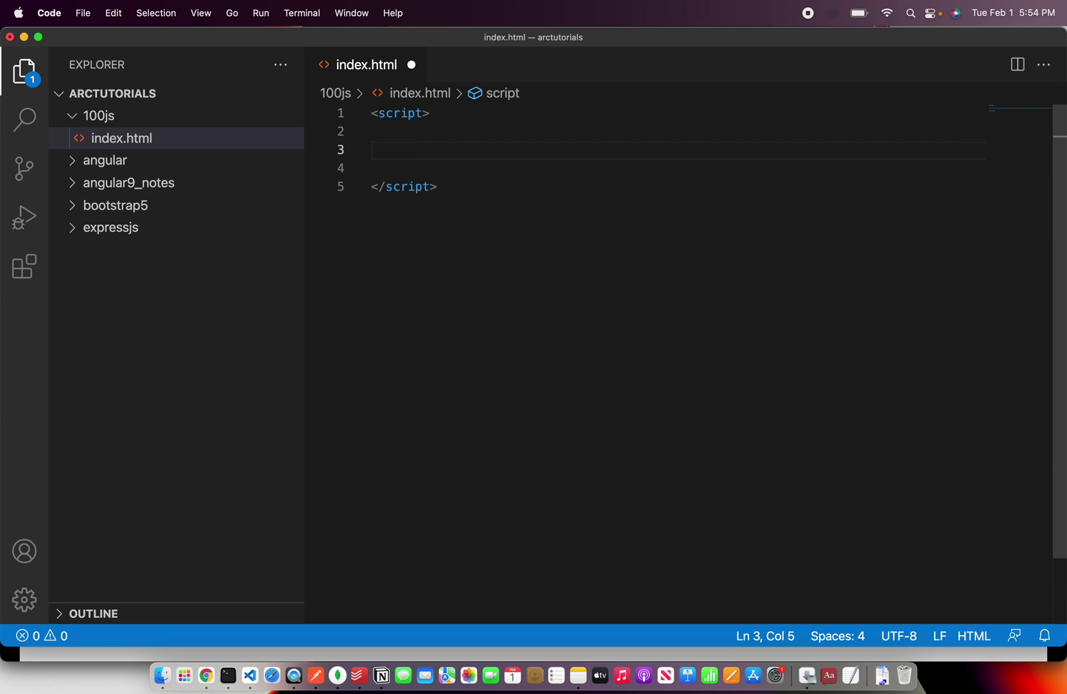
type("const ")
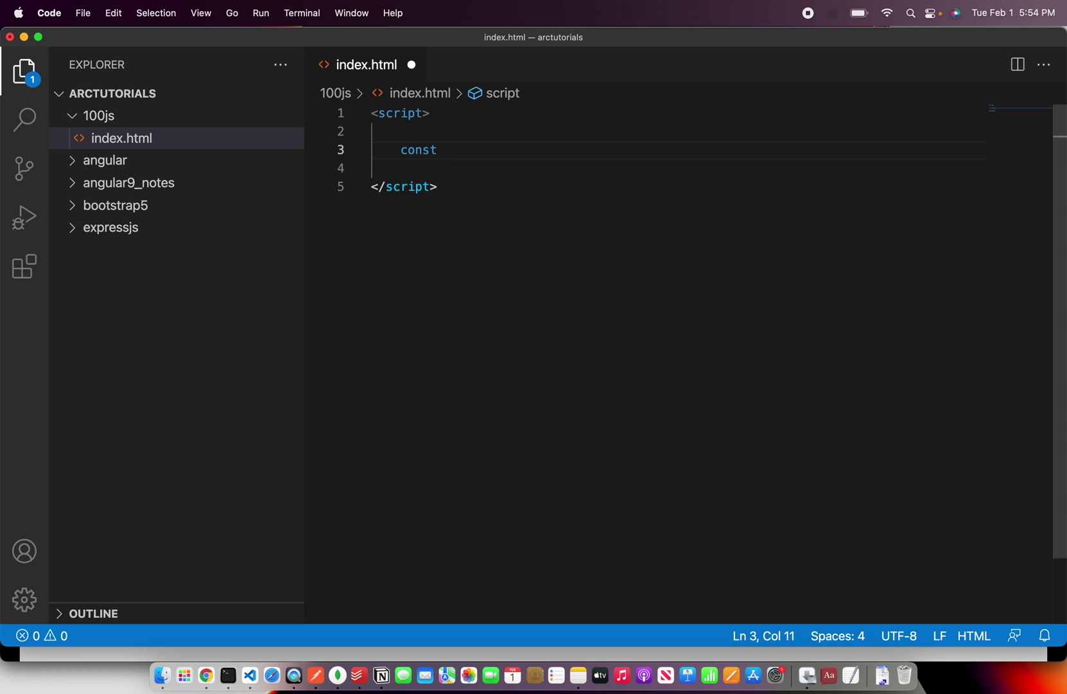
type("Ids = []")
key("Left")
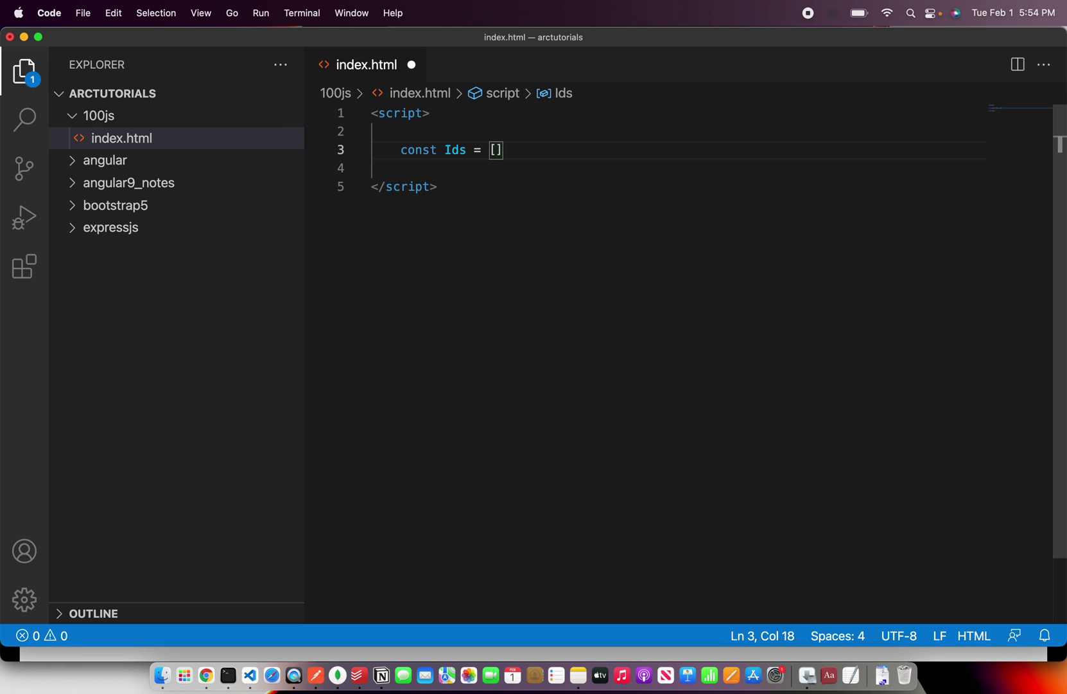
type("10, 4,5 6,")
key("BackSpace")
key("BackSpace")
key("BackSpace")
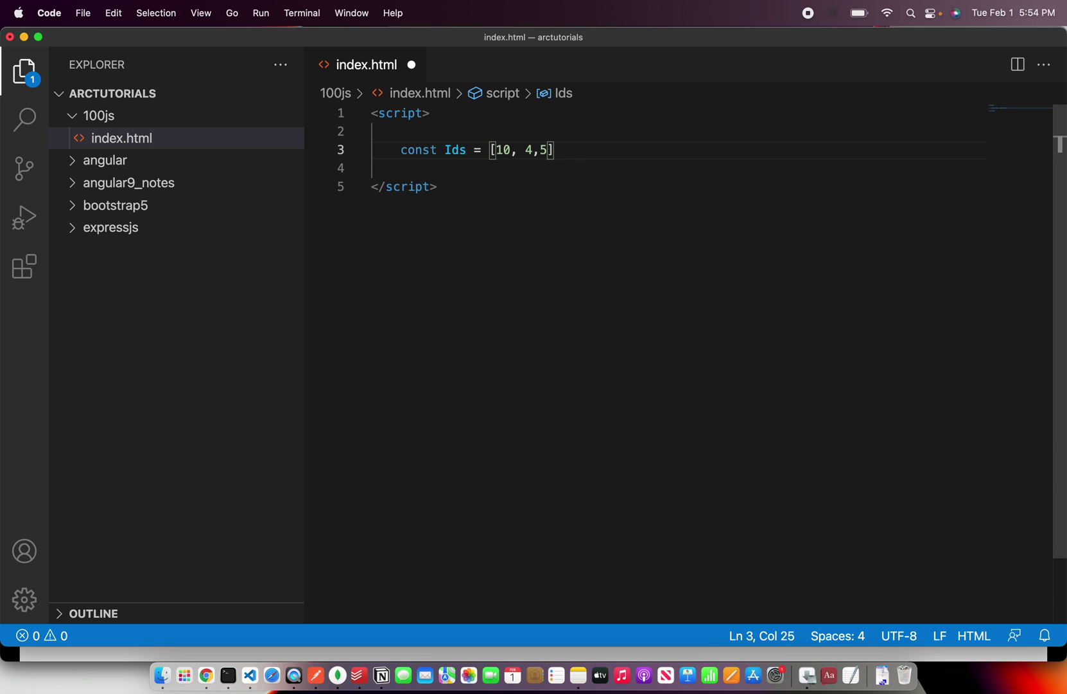
type(",65, 34, 23, 85, 10, ")
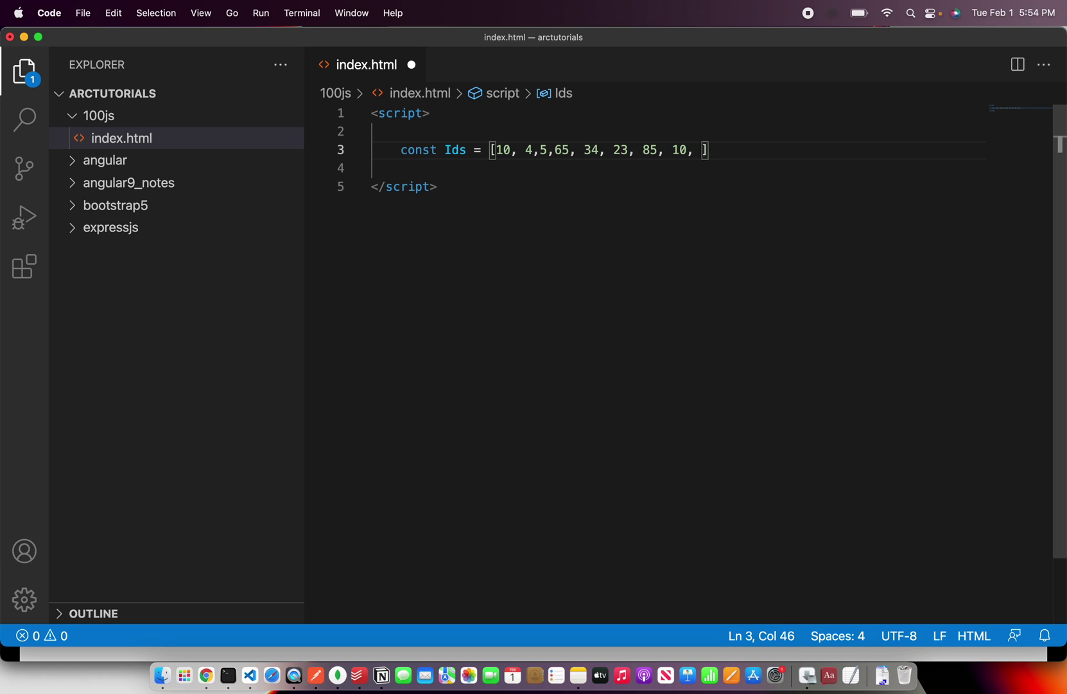
type("4, 5")
key("End")
type(";")
key("Return")
key("Return")
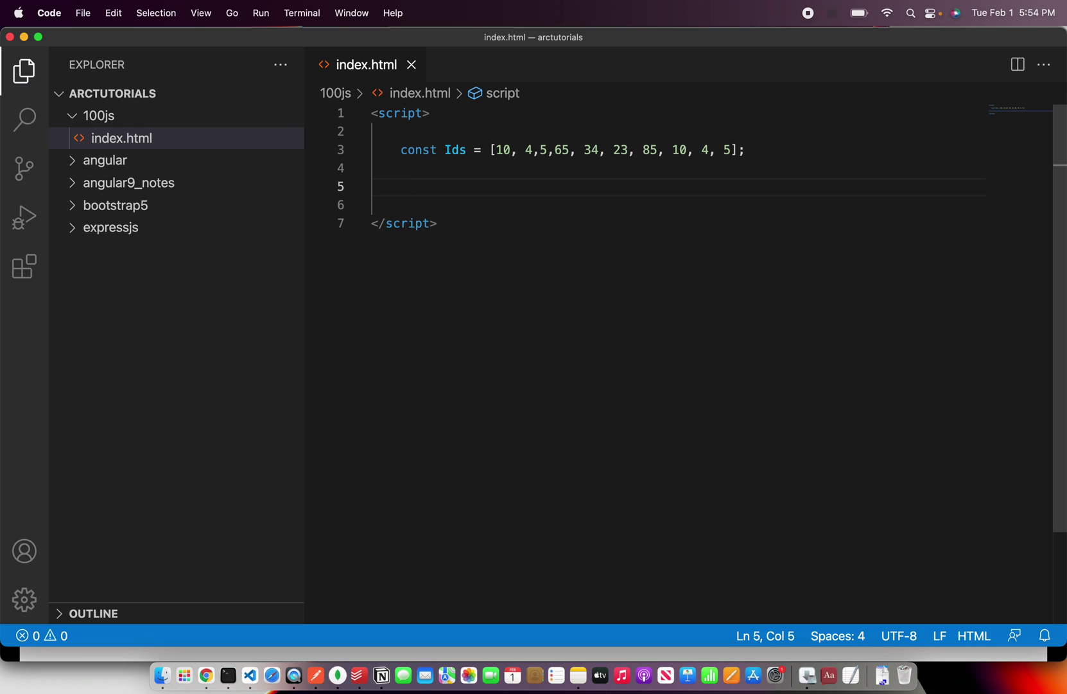
type("Ids.sort")
- Write Ids.filter((ele, index, arr) => { and delete the stray arr on line 6
key("BackSpace")
key("BackSpace")
key("BackSpace")
key("BackSpace")
type("filter")
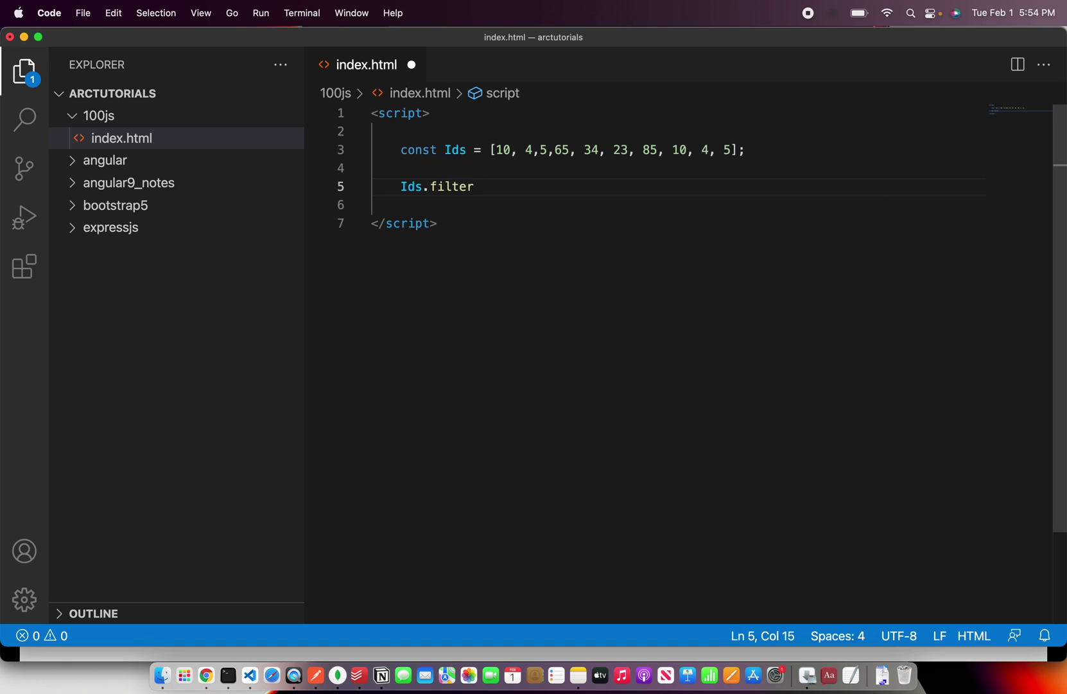
type("(")
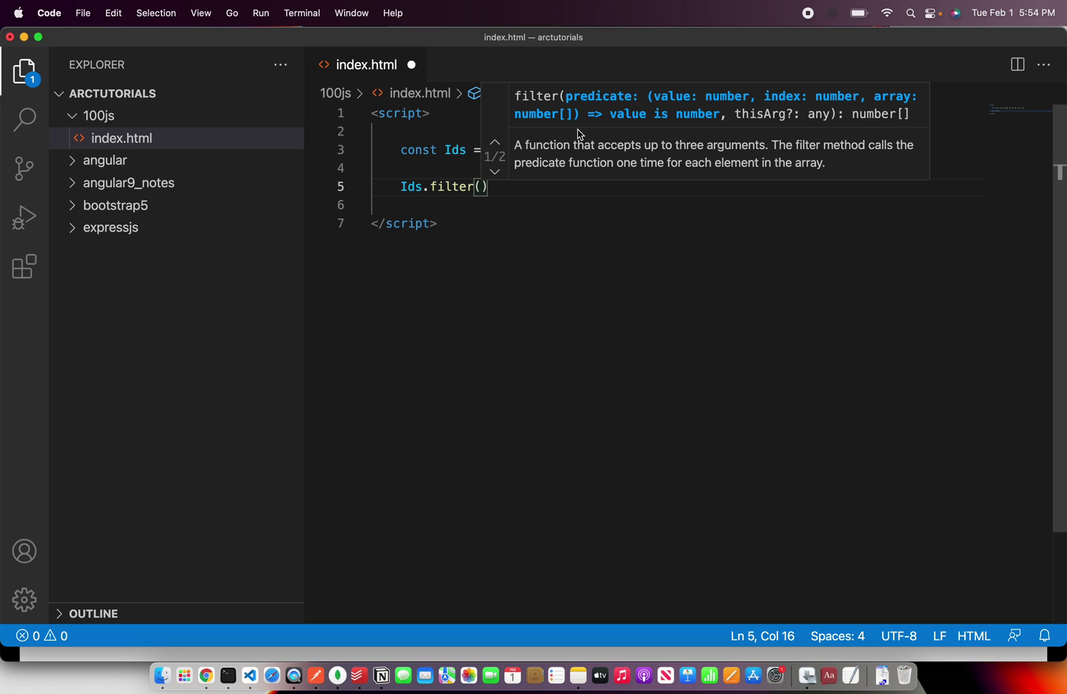
type("(ele")
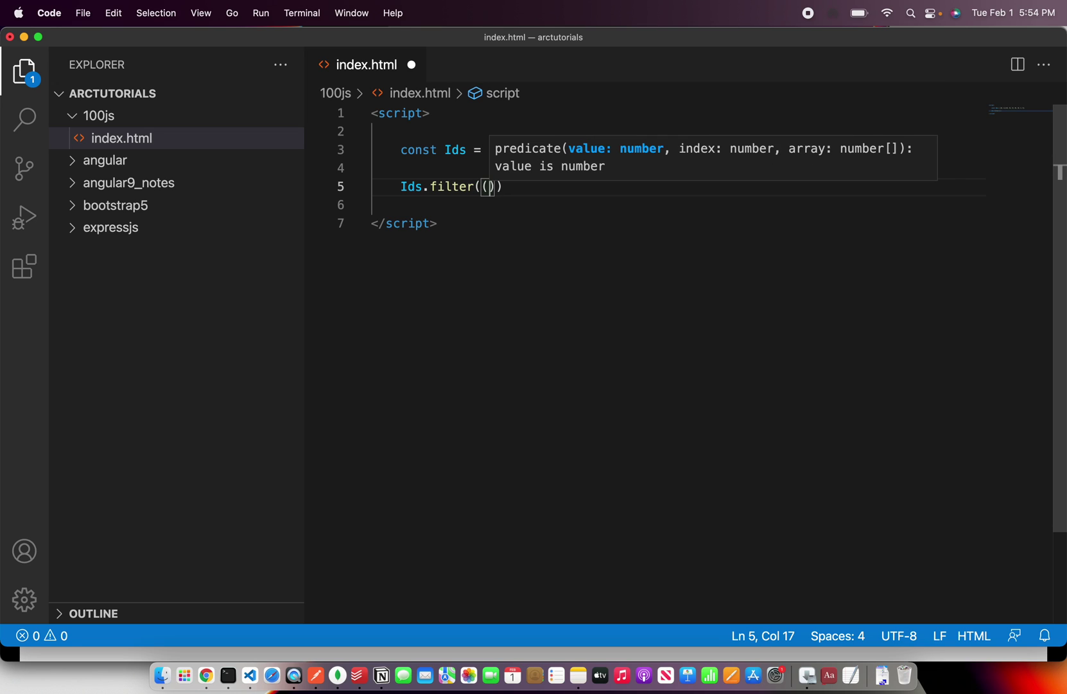
type(", index, arr)")
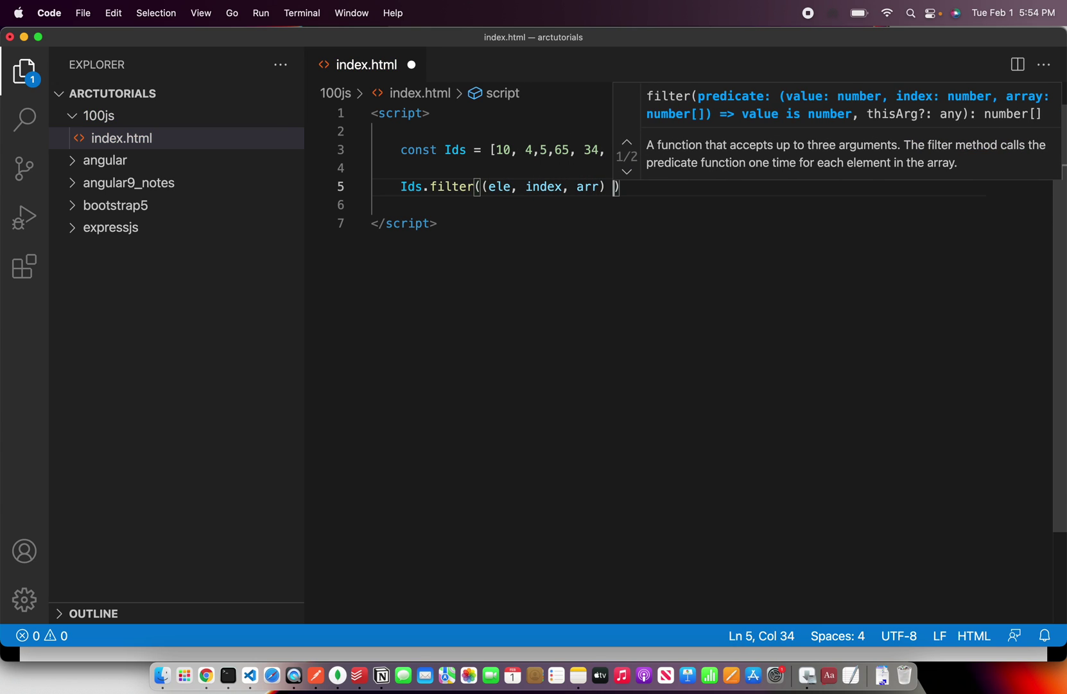
type(" => {")
key("Return")
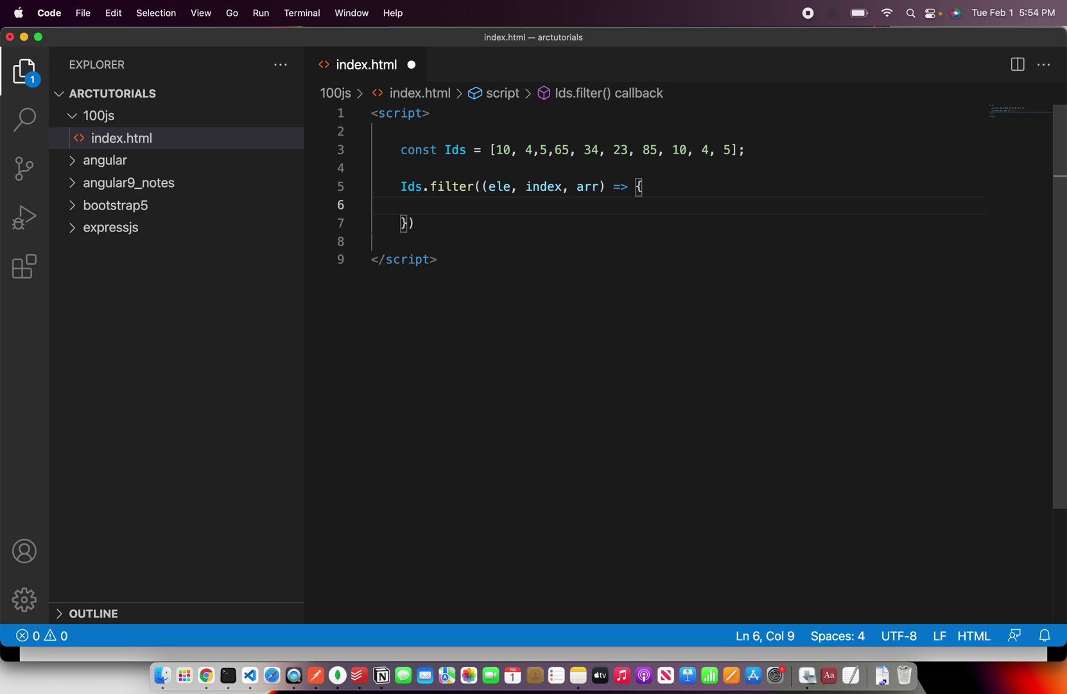
type("arr")
key("Escape")
key("shift+Home")
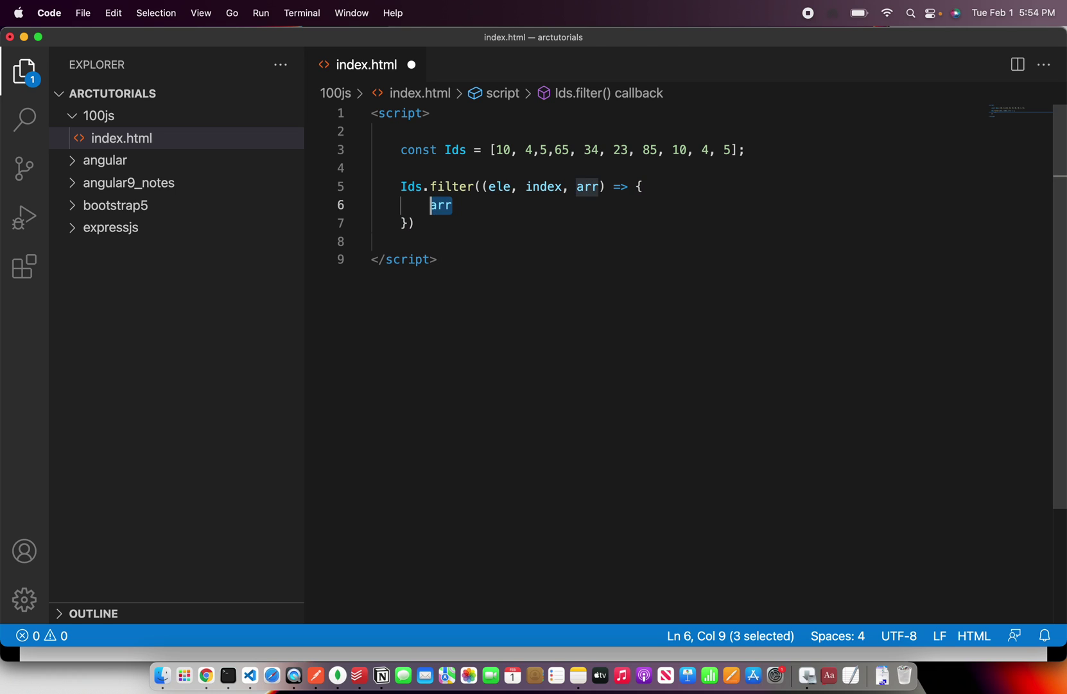
key("BackSpace")
- Strip the callback's braces and empty line, leaving a bare arrow function
key("BackSpace")
key("shift+Home")
key("BackSpace")
key("BackSpace")
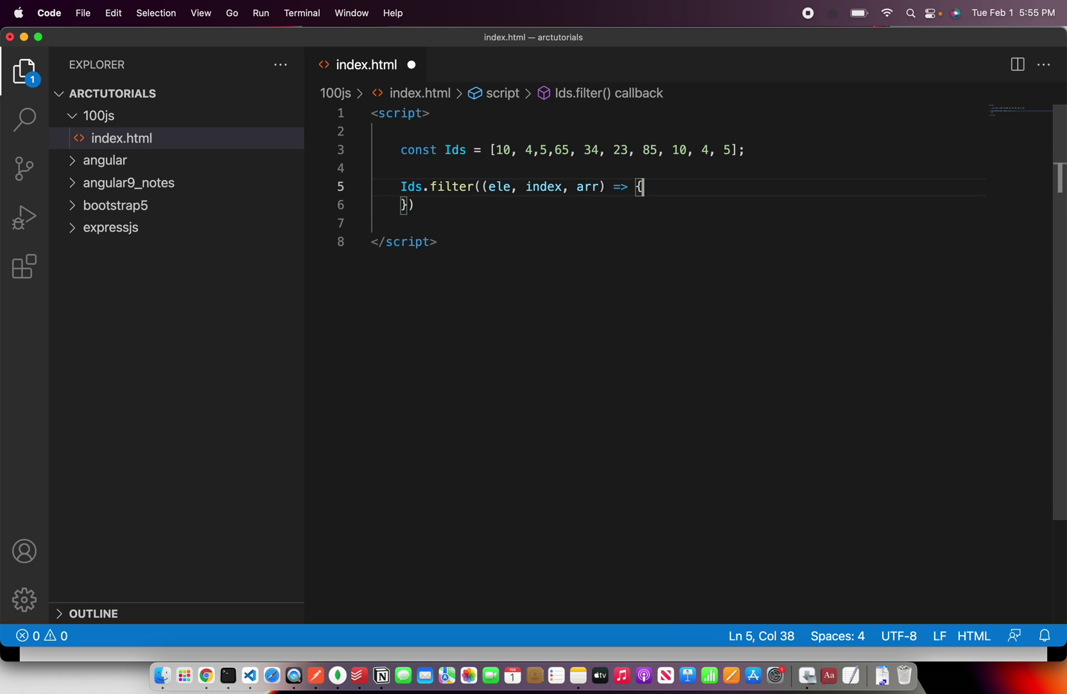
key("BackSpace")
key("Down")
key("Right")
key("BackSpace")
key("shift+Home")
key("BackSpace")
key("BackSpace")
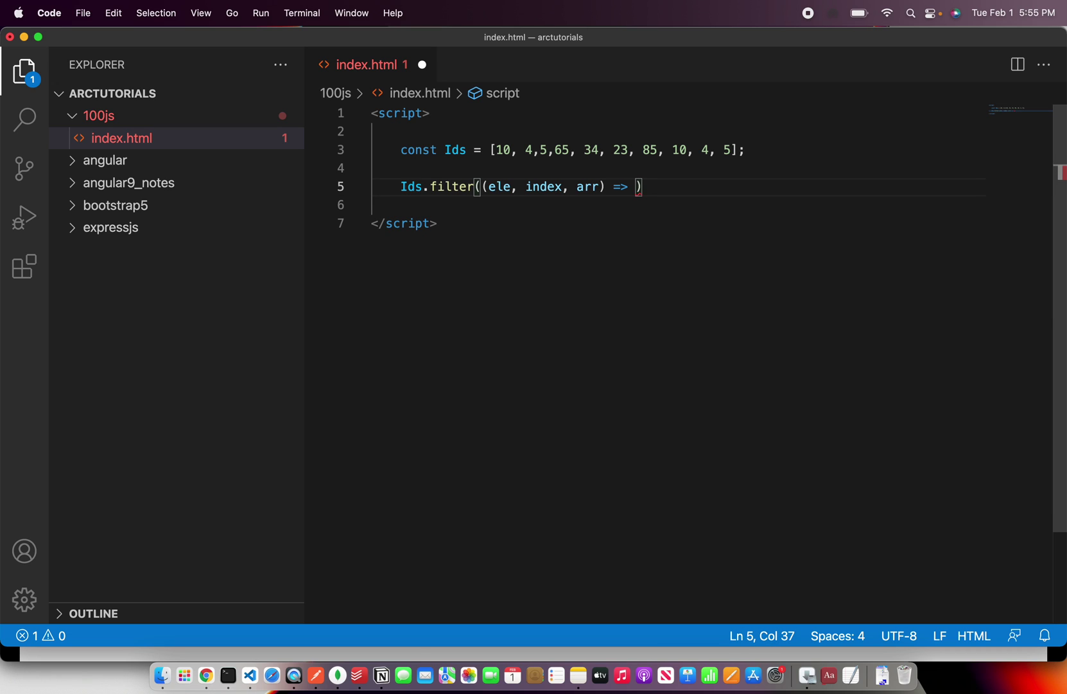
type("arr.indexOf")
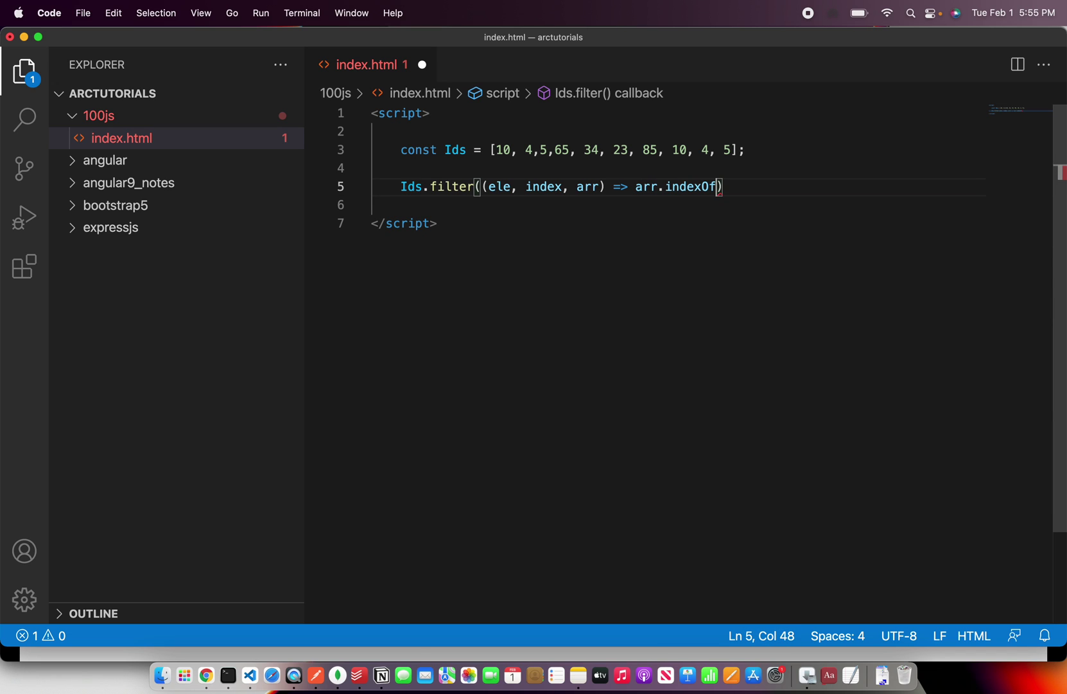
type("(ele")
- Write the condition arr.indexOf(ele) == i and store the result in const uniqueValues
key("Right")
key("Right")
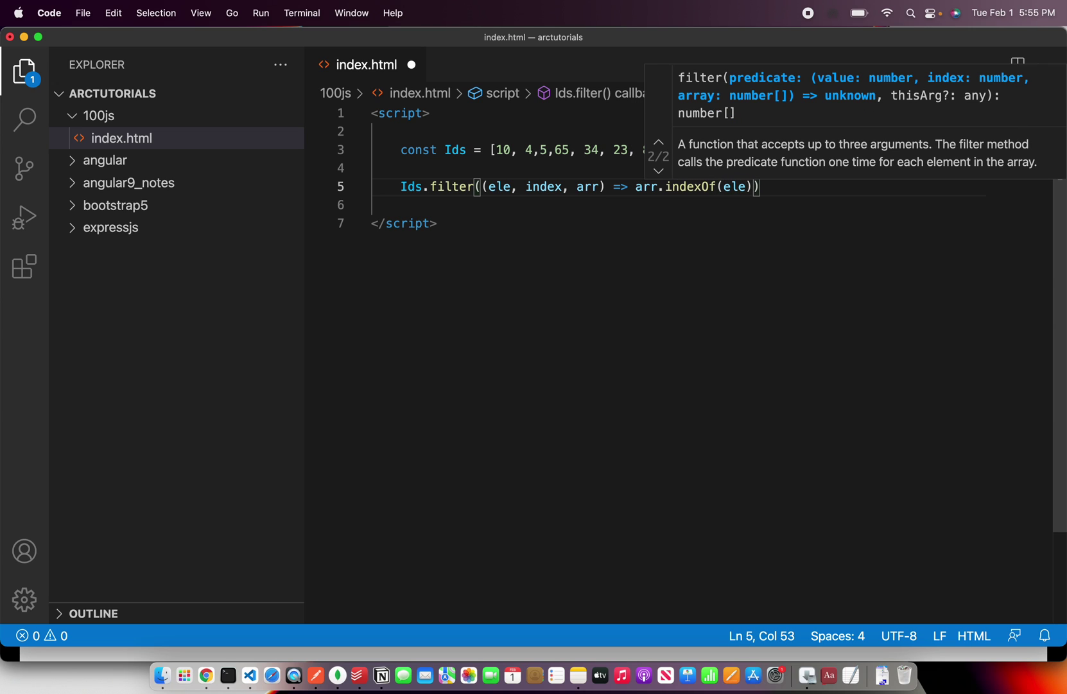
type("== i")
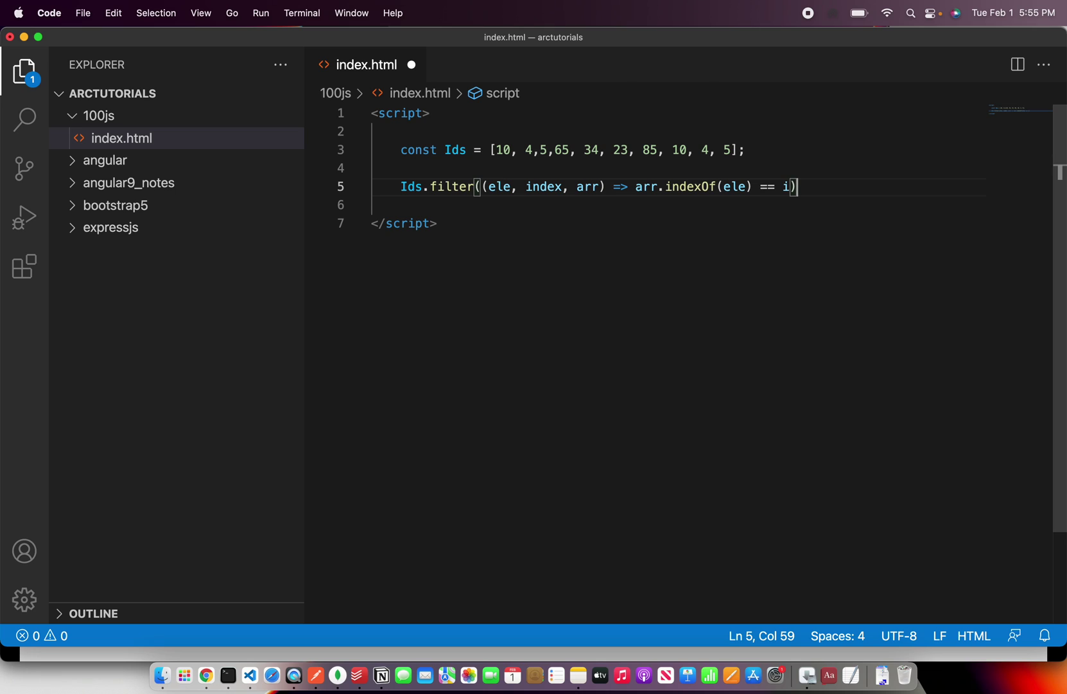
type(";")
key("Return")
key("Up")
type("const ")
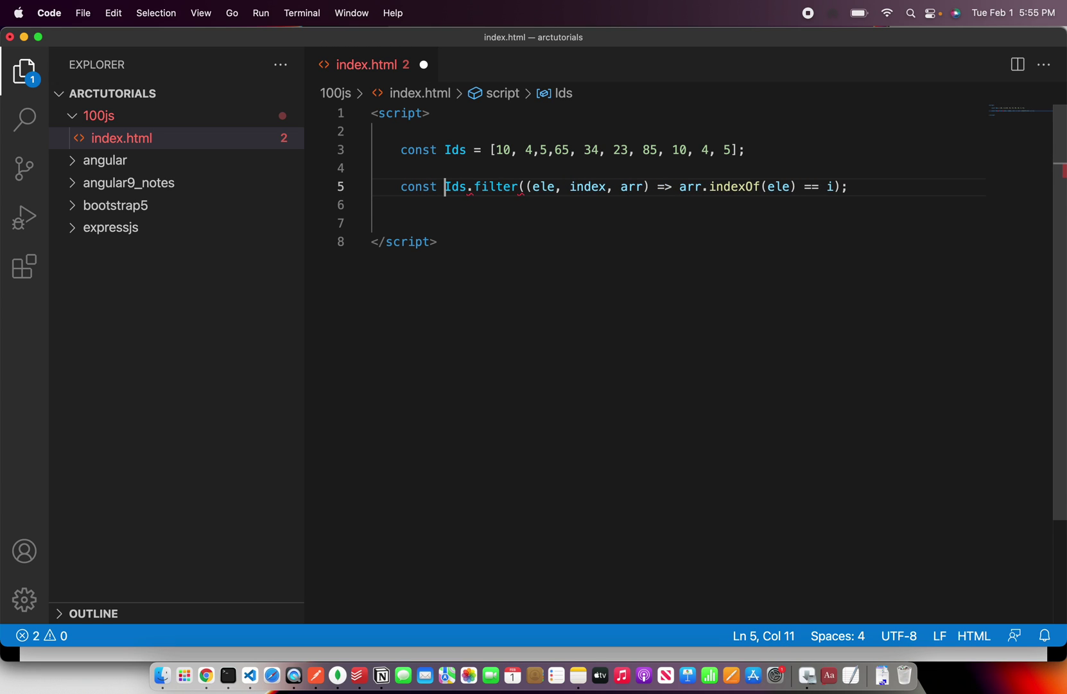
type("unique")
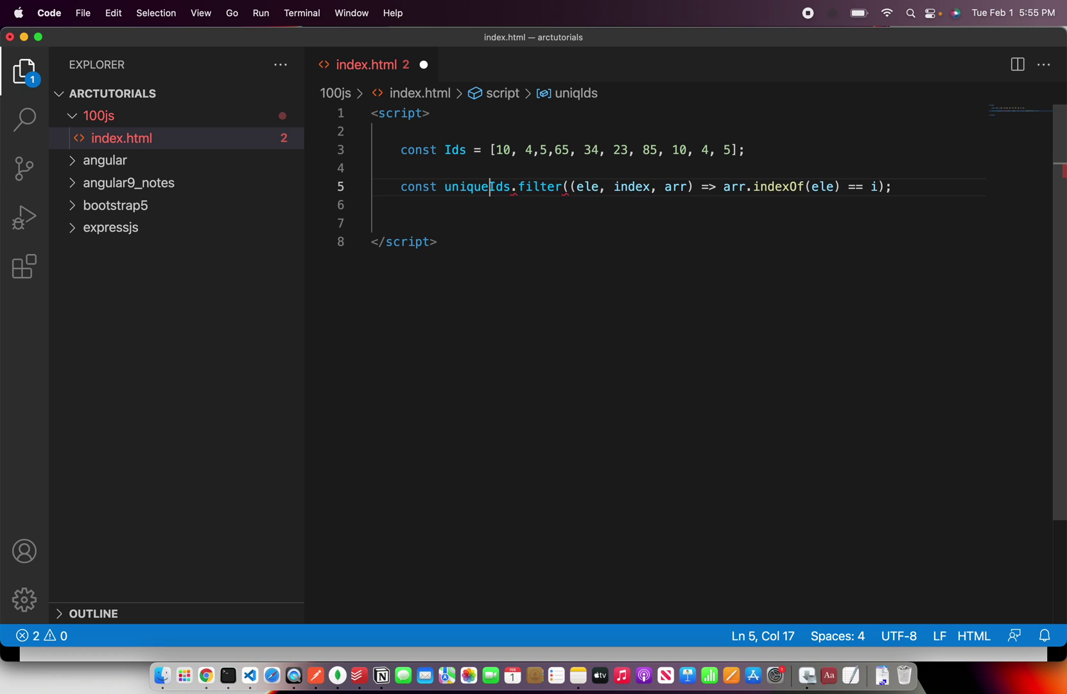
type("Values =")
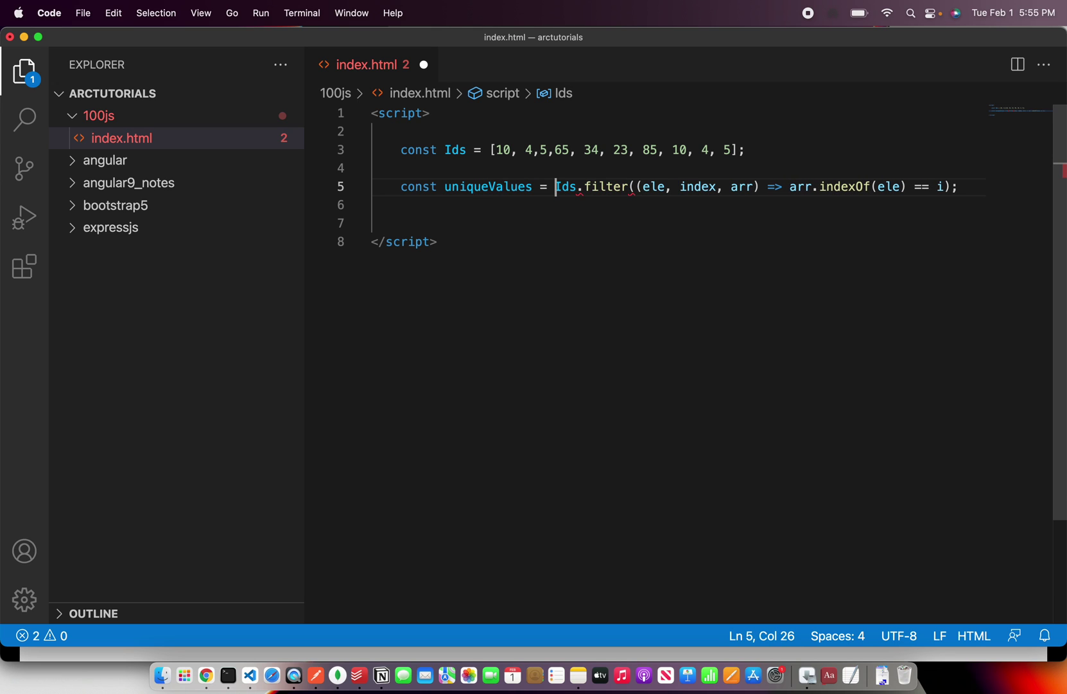
- Add console.log(uniqueValues) below the filter, save index.html, and remove the extra empty line
key("End")
key("Return")
type("console.log(uni")
key("Tab")
key("End")
type(";")
key("super+s")
key("Down")
key("BackSpace")
left_click(500, 241)
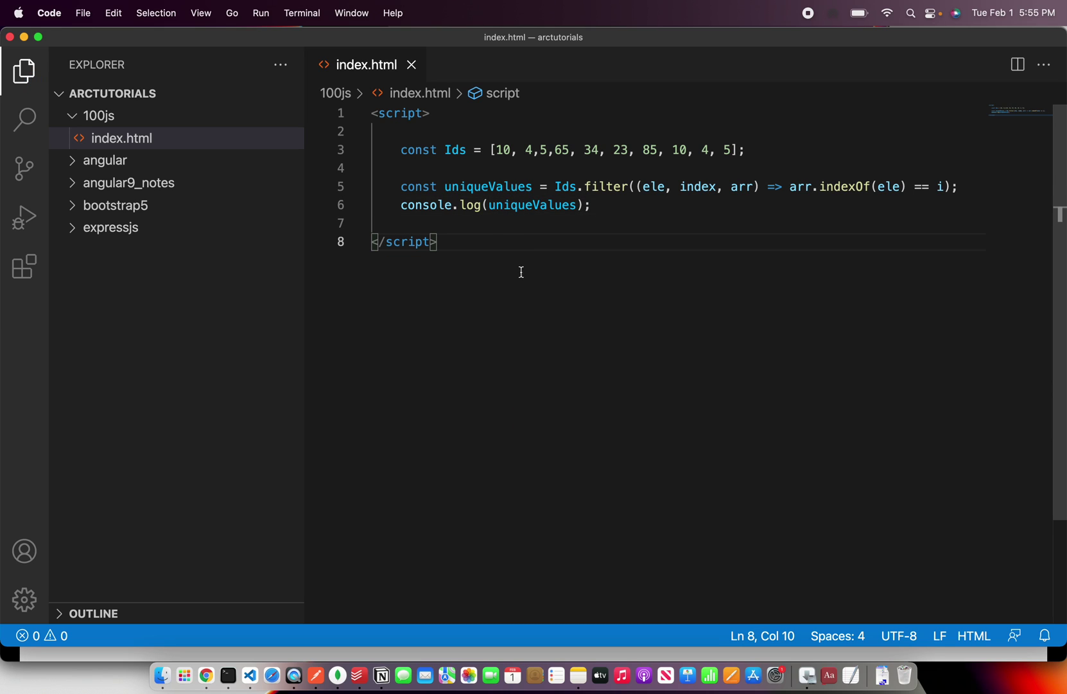
- Walk through the filter callback's parameters, then reload the index.html page in Chrome
double_click(592, 185)
left_click(667, 185)
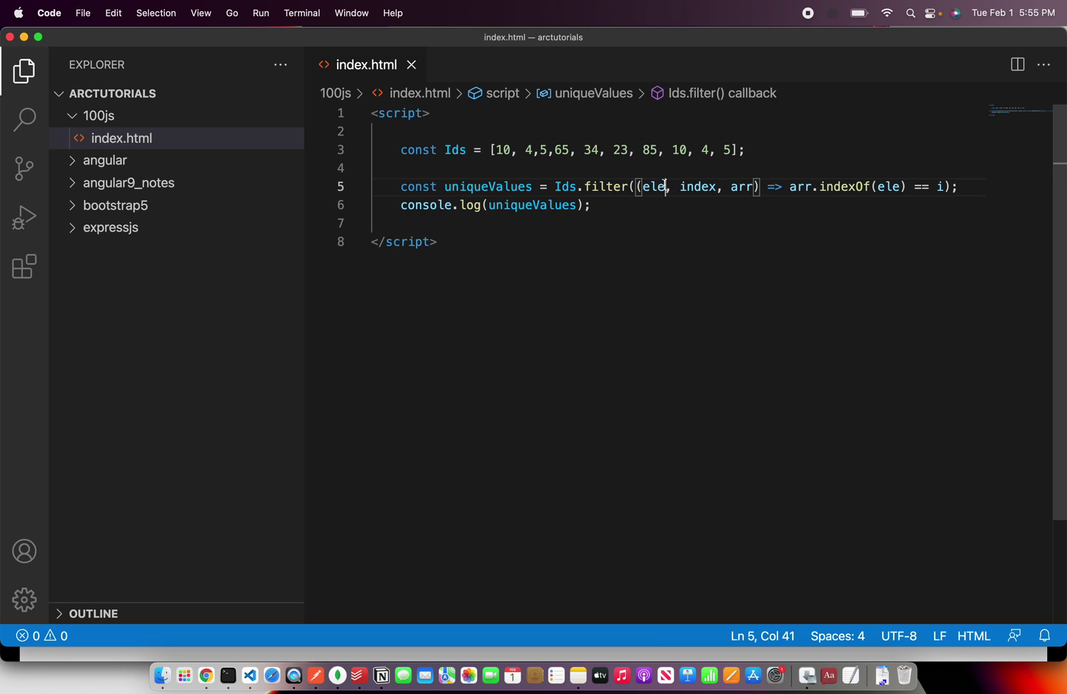
double_click(742, 186)
left_click(866, 186)
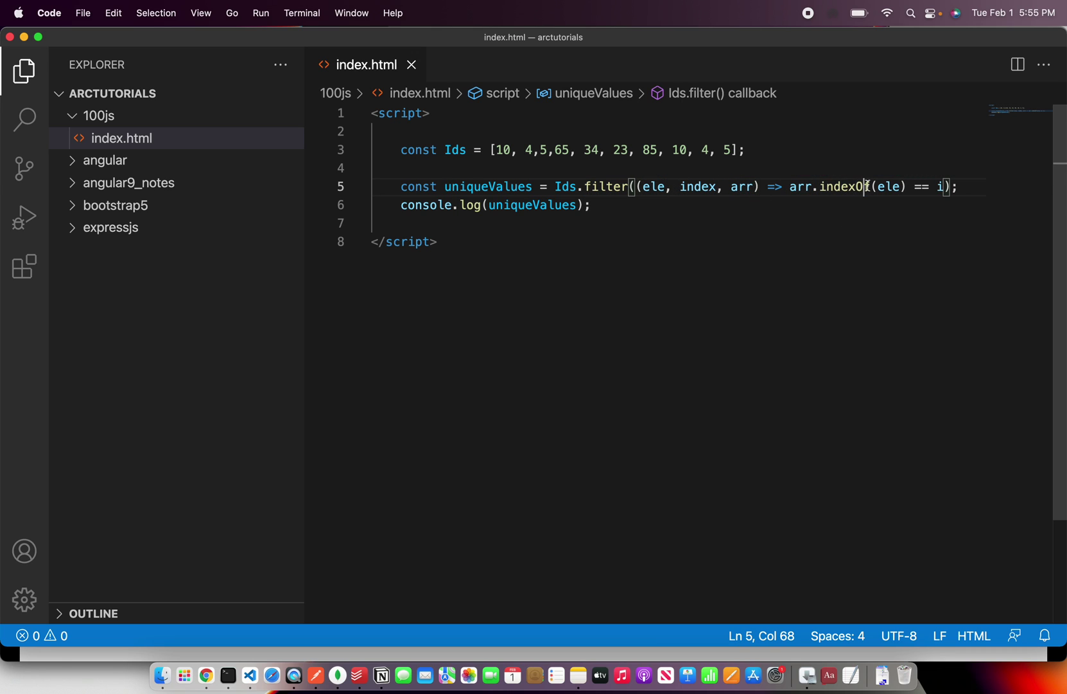
left_click(750, 275)
key("super+Tab")
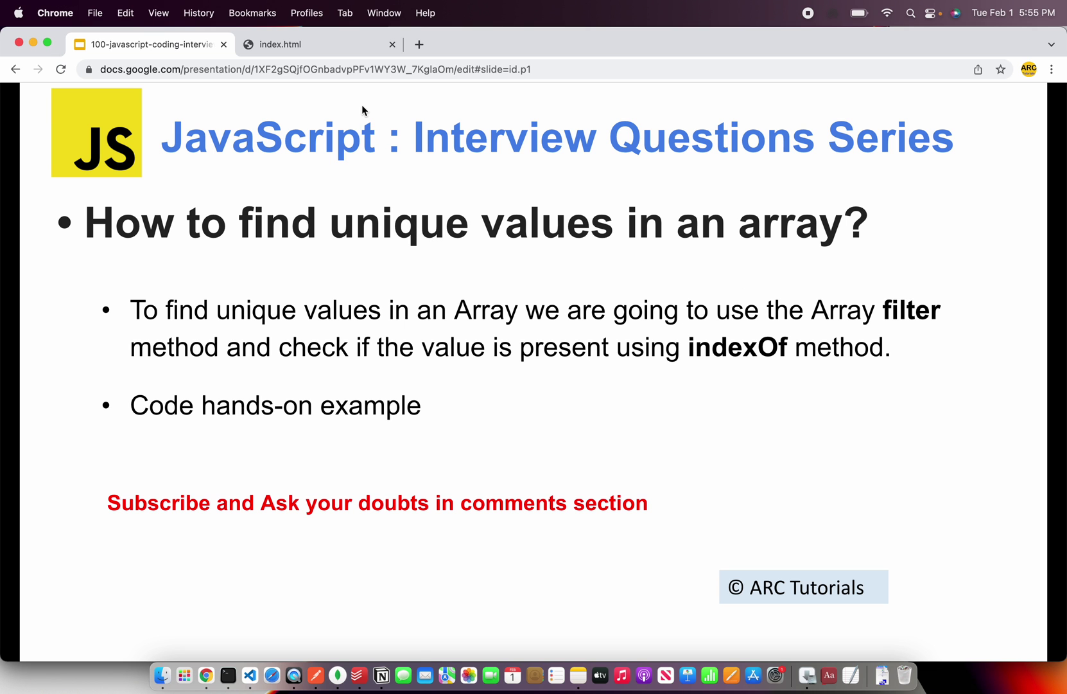
left_click(300, 44)
key("super+r")
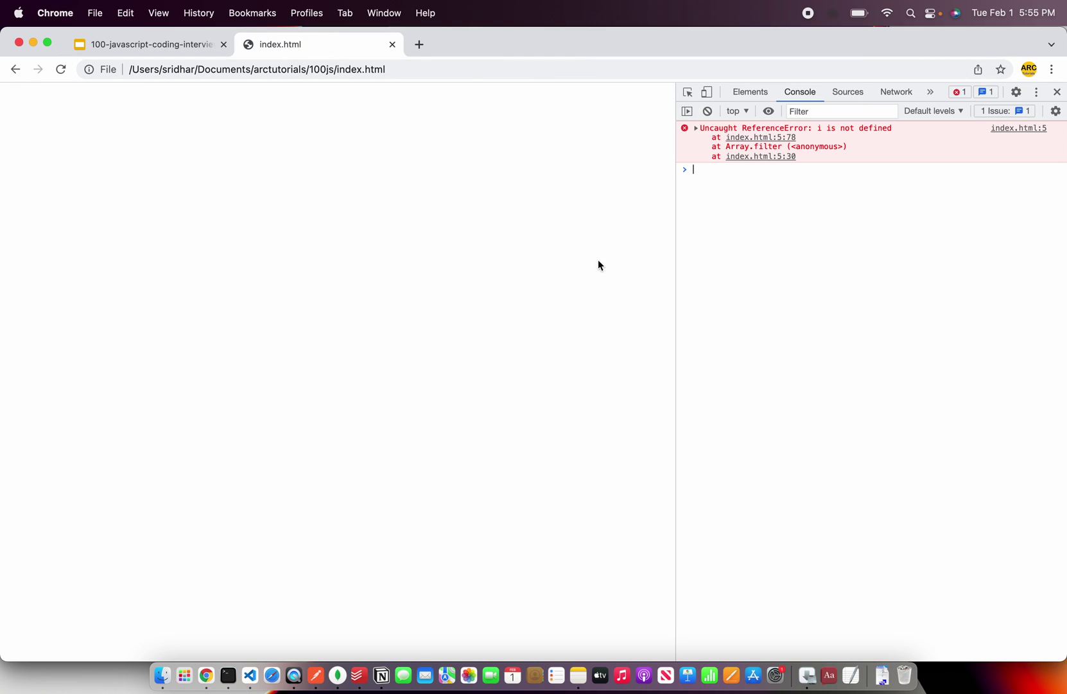
key("super+Tab")
- Replace i with index after ==, save, reload Chrome, and expand the seven unique Ids
left_click(948, 185)
key("BackSpace")
type("index")
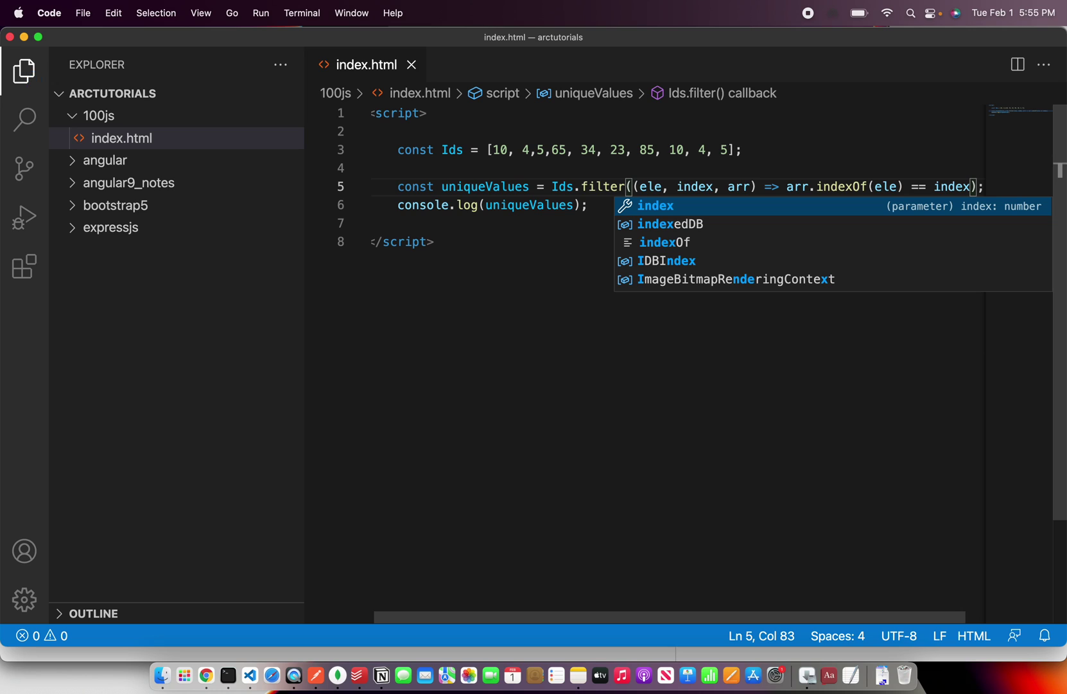
left_click(675, 150)
key("super+s")
key("super+Tab")
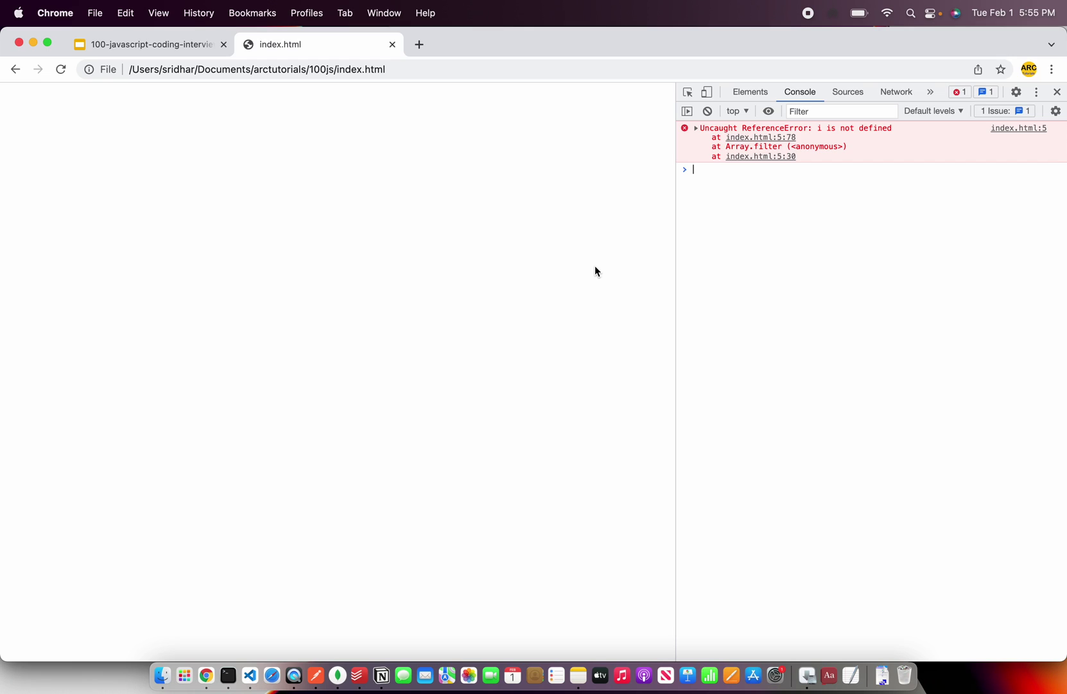
key("super+r")
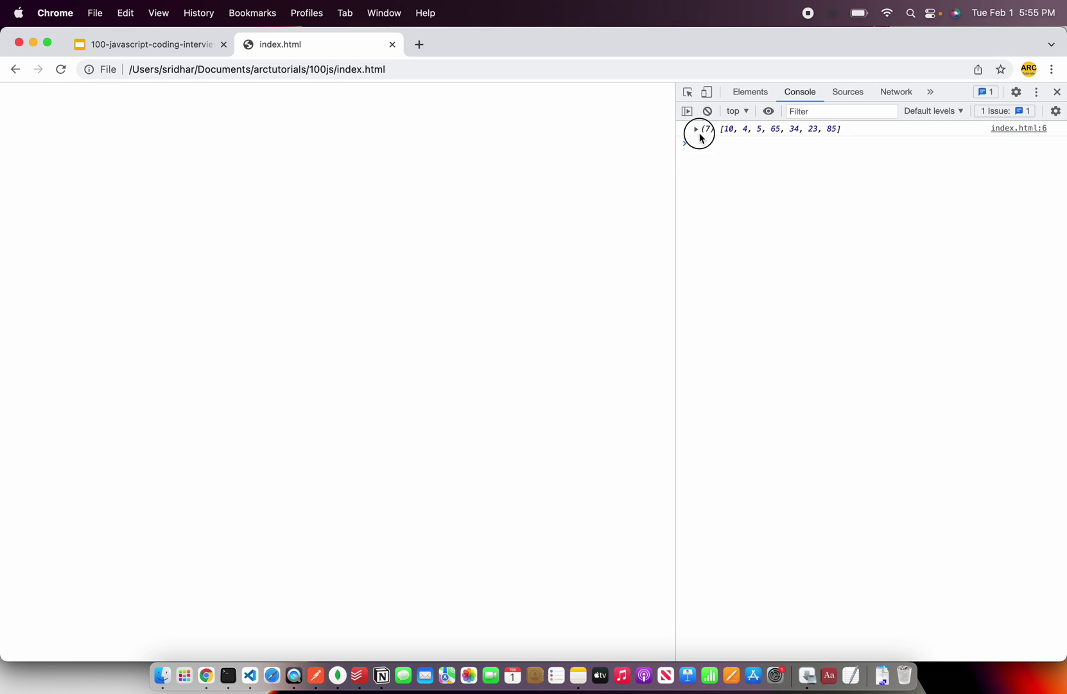
left_click(697, 129)
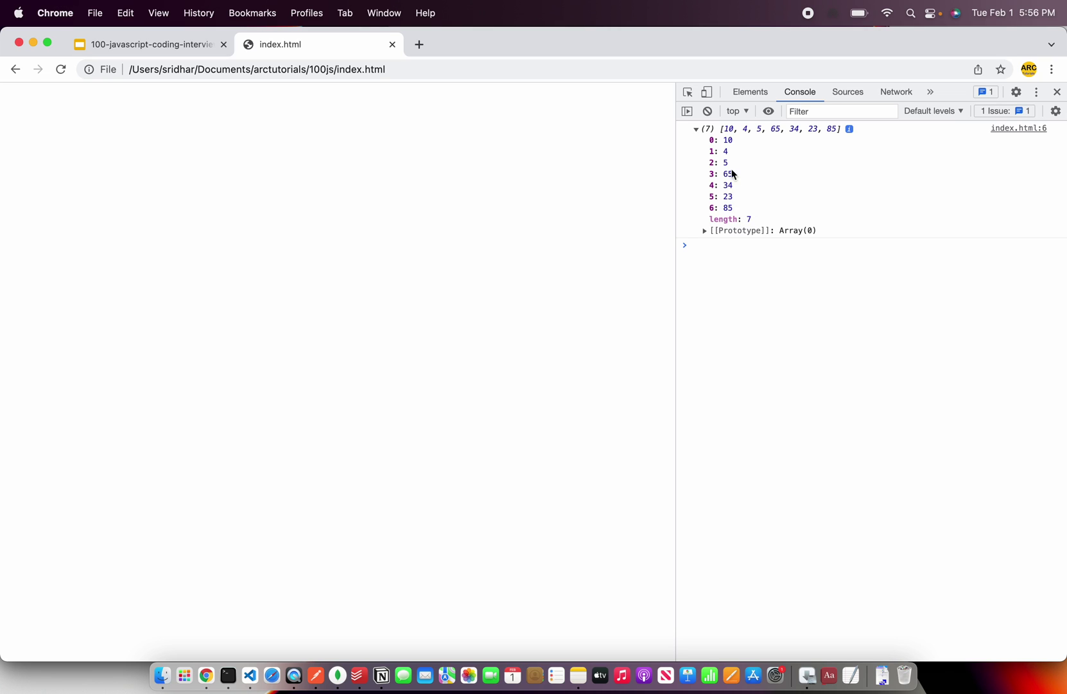
key("super+Tab")
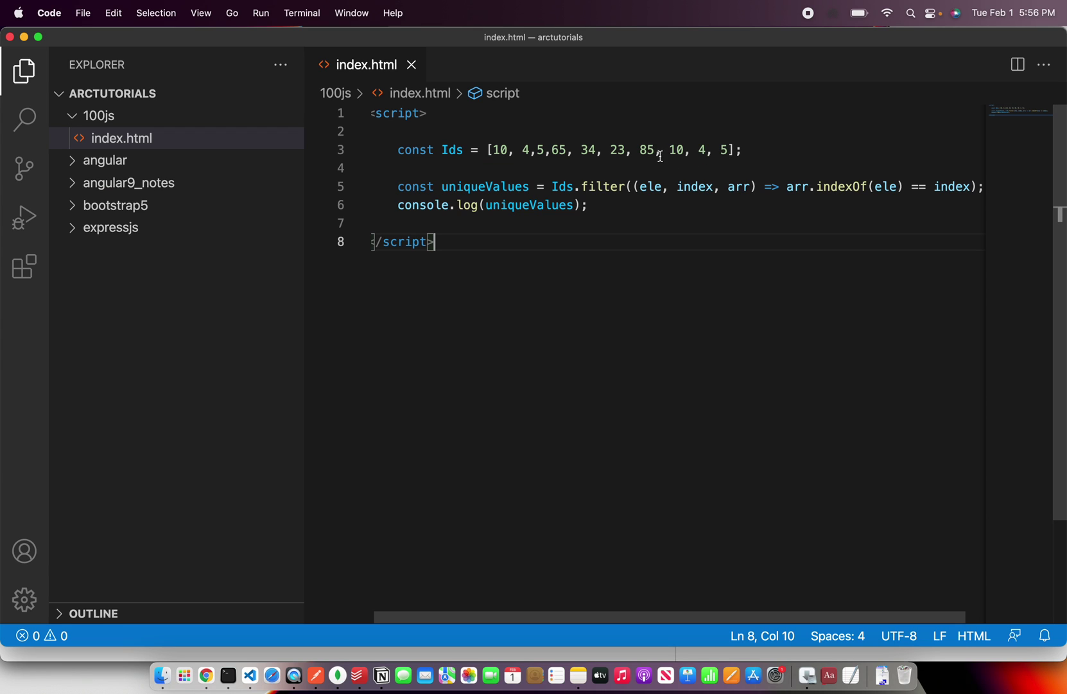
- Insert a second 34 before the final 4, 5 in the Ids array and save
left_click_drag(667, 150, 735, 151)
key("super+Tab")
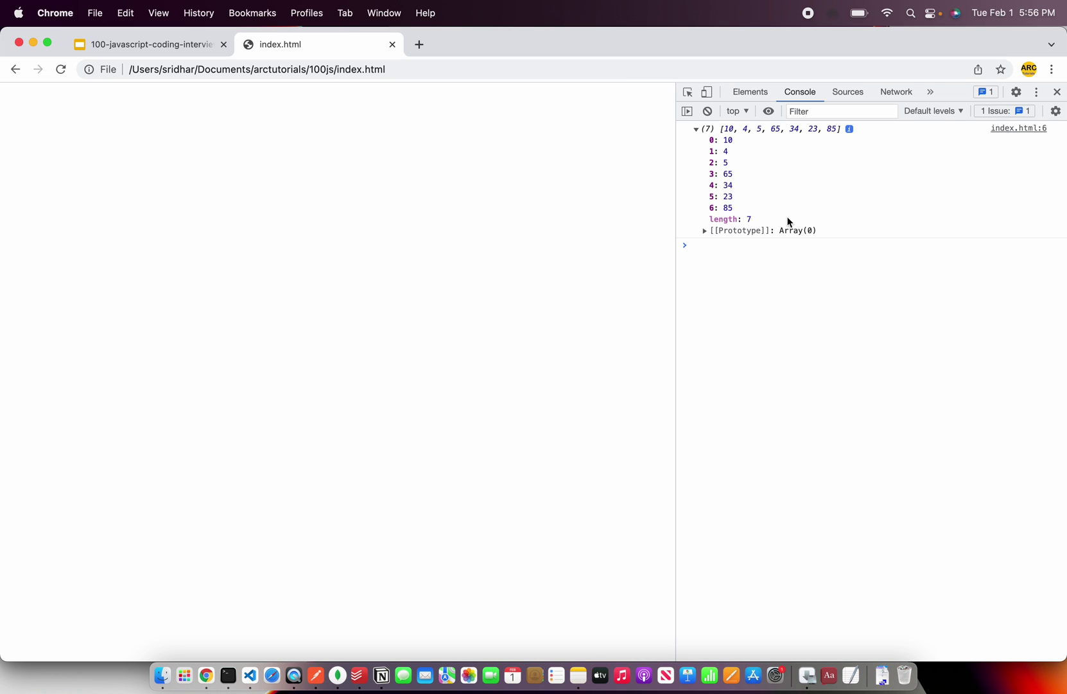
key("super+Tab")
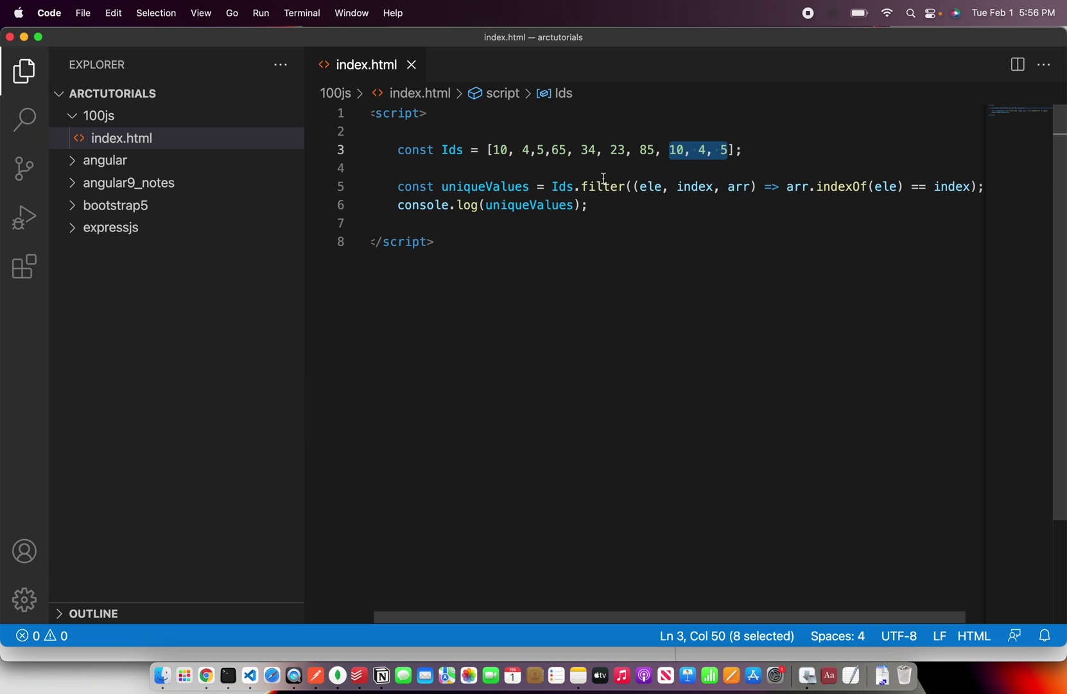
left_click(601, 171)
left_click(586, 149)
left_click(704, 149)
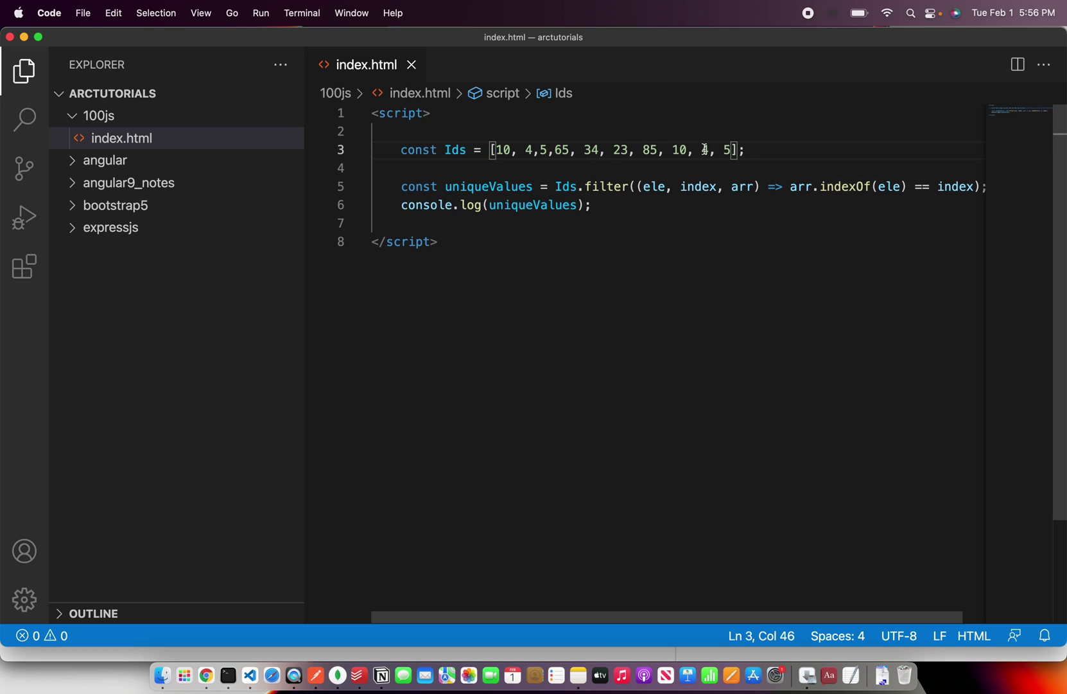
type("34,")
key("super+s")
- Re-expand the logged array in Chrome and highlight its single 34 among seven values
key("super+Tab")
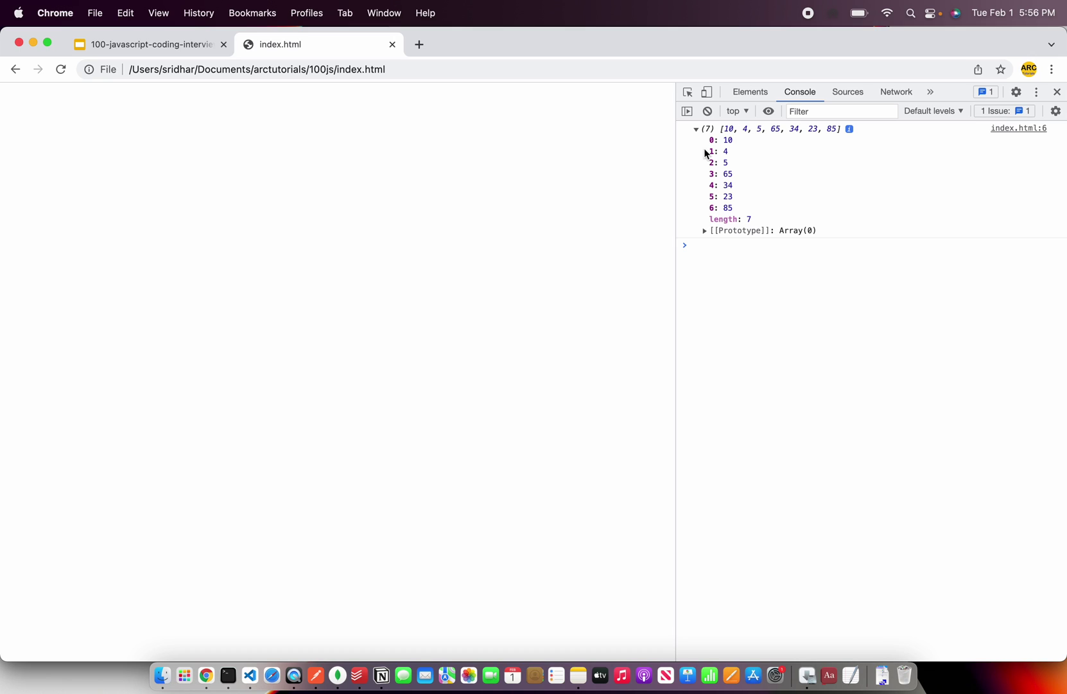
left_click(709, 128)
left_click(696, 129)
double_click(729, 185)
key("super+Tab")
- Highlight the whole Ids declaration on line 3 while explaining the array
left_click(621, 224)
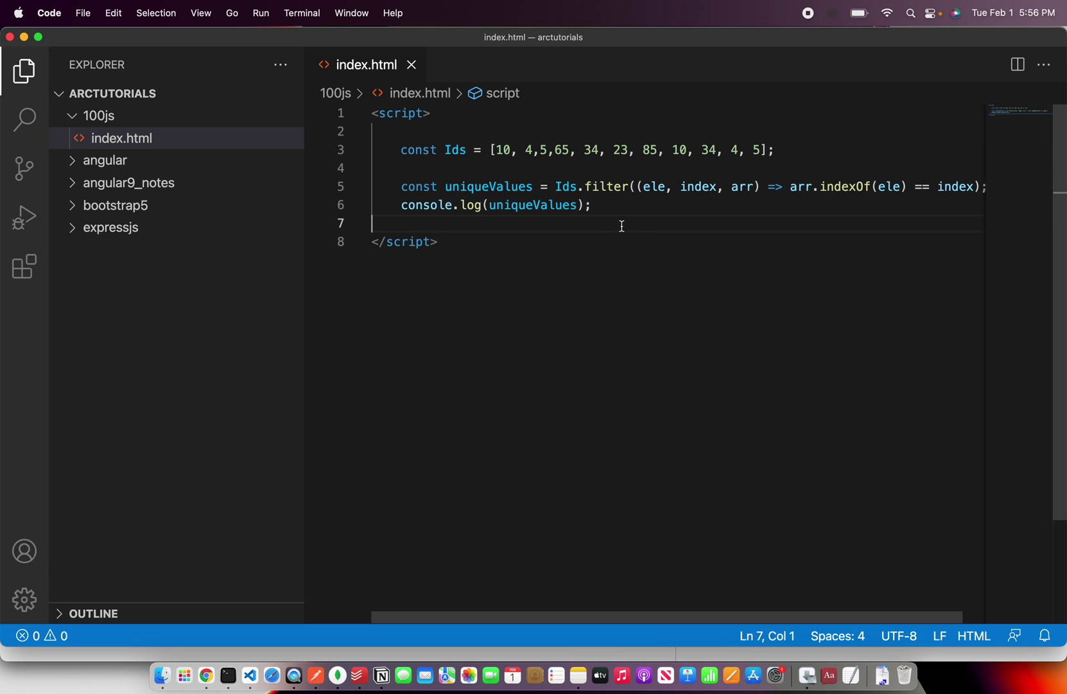
left_click(643, 150)
left_click_drag(784, 150, 393, 150)
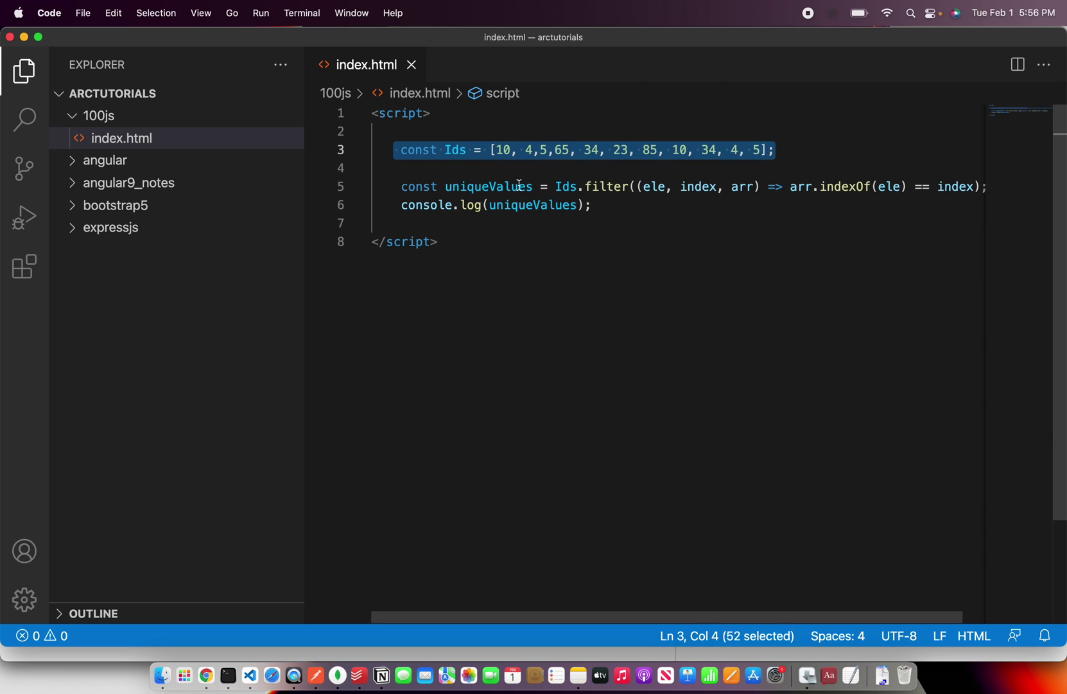
left_click(554, 205)
left_click(633, 224)
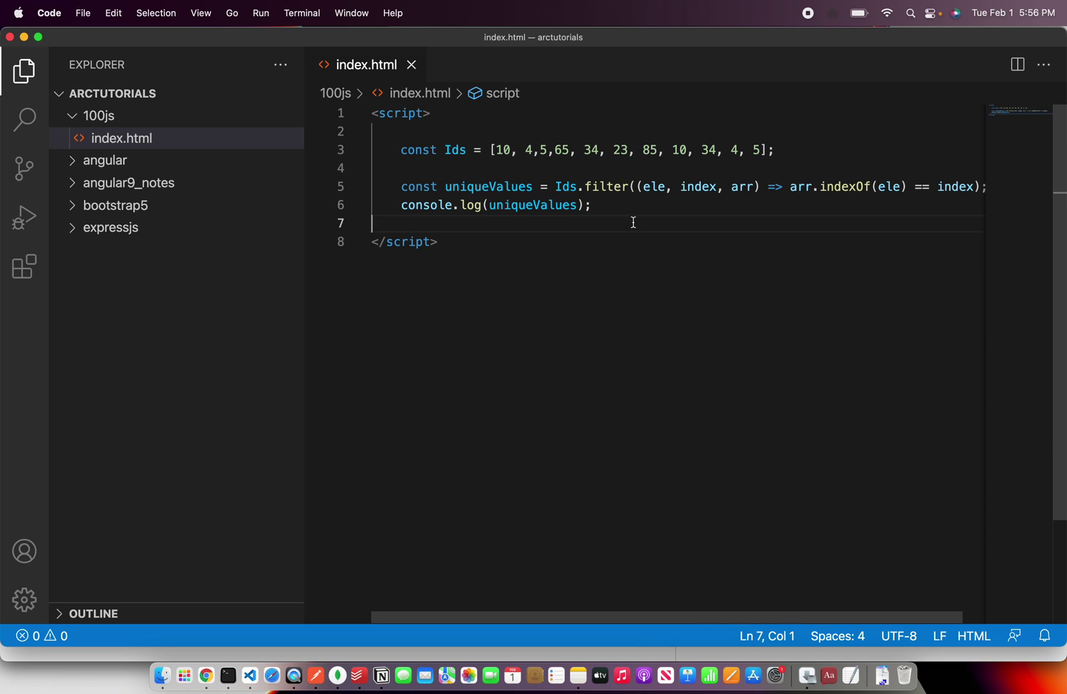
left_click(616, 186)
- Highlight filter, indexOf, arr, ele and index on line 5, then return to Google Slides
double_click(606, 187)
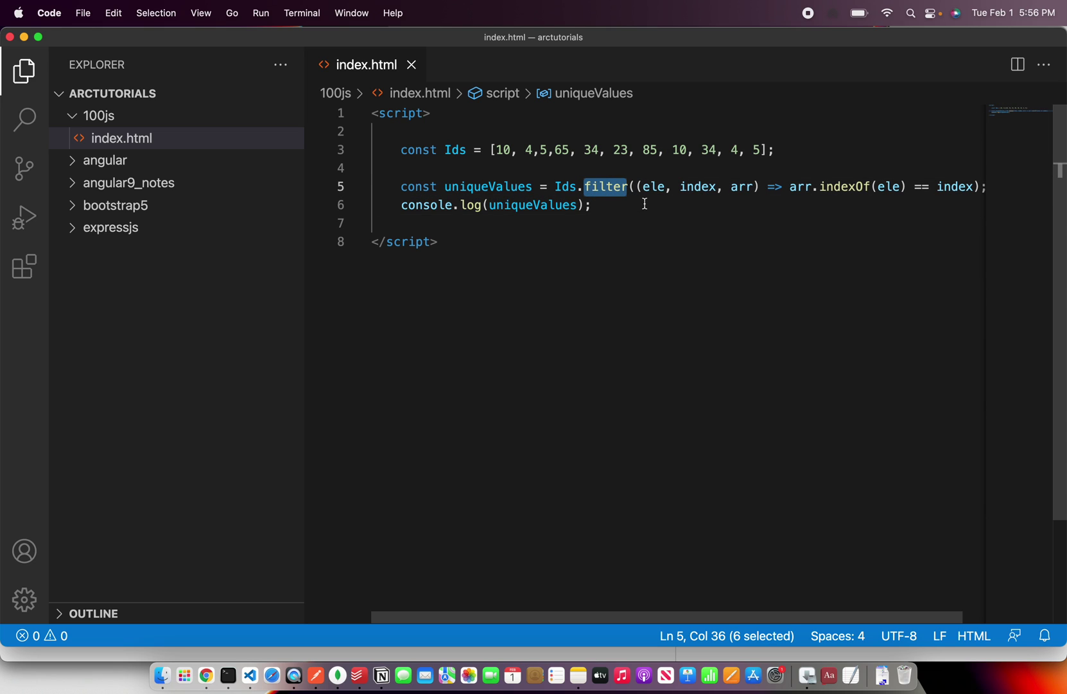
double_click(842, 187)
double_click(799, 187)
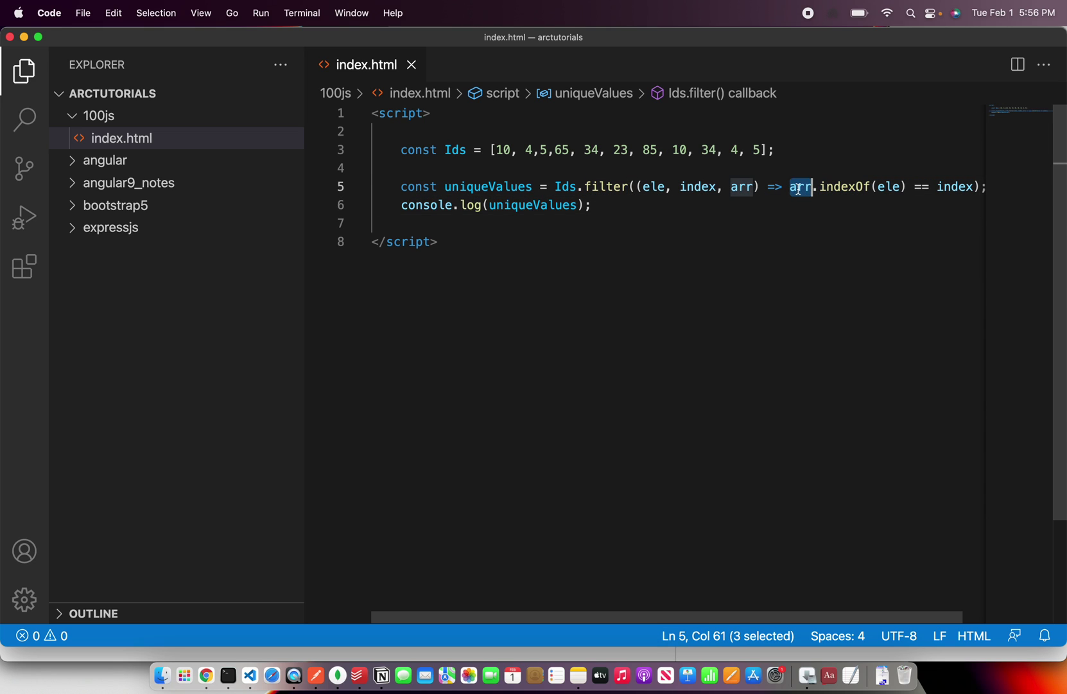
double_click(889, 186)
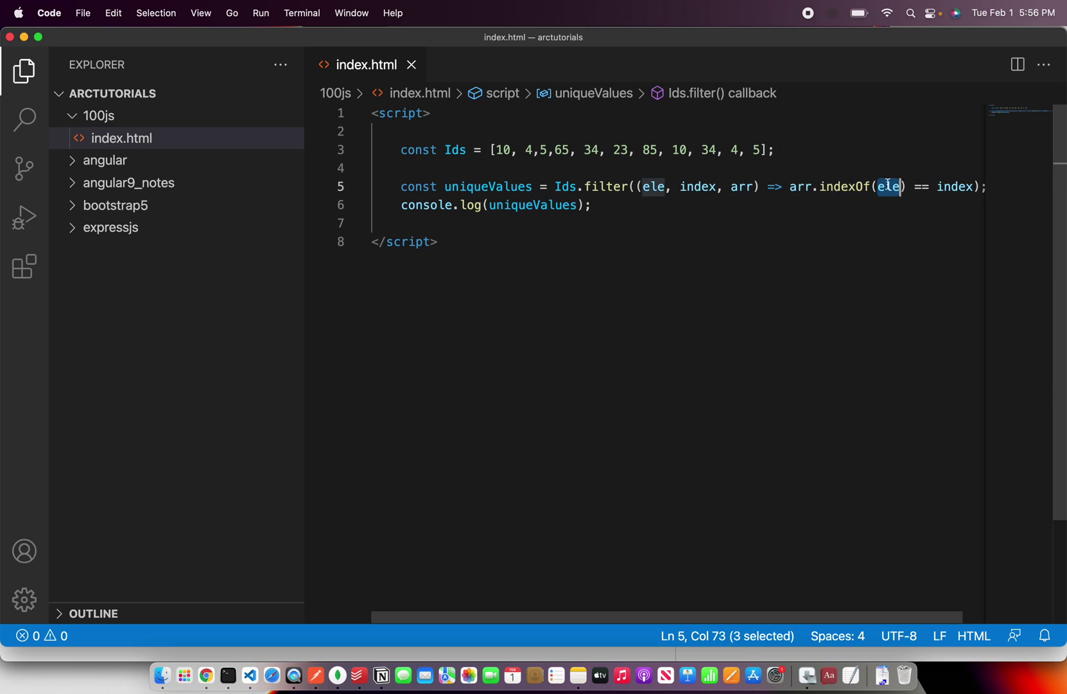
double_click(842, 186)
double_click(892, 187)
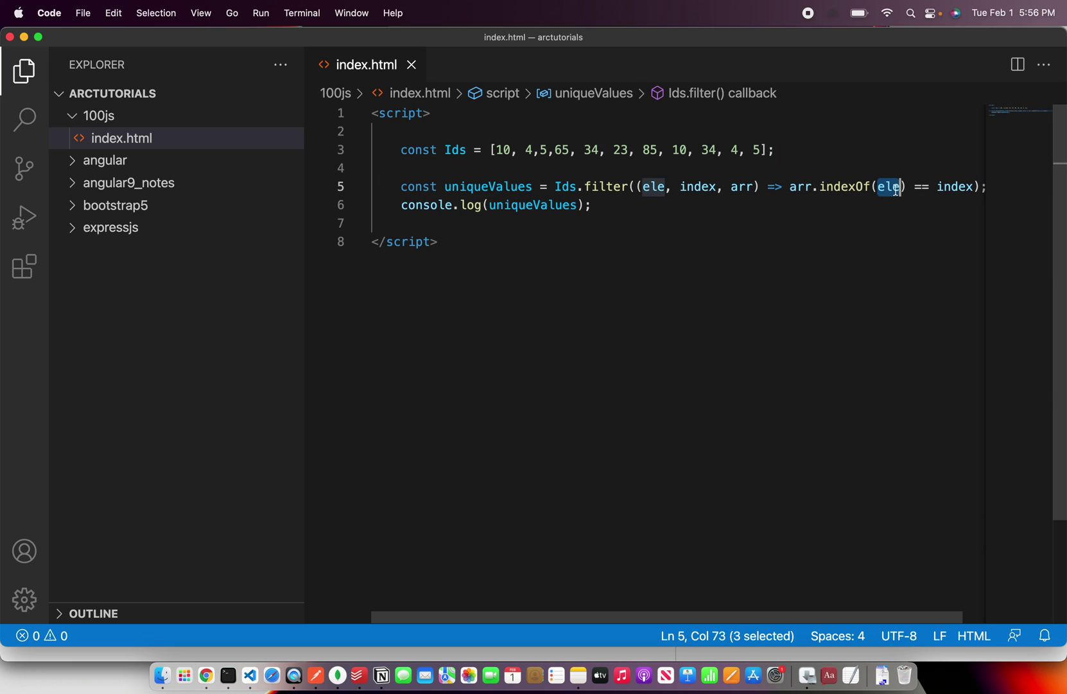
double_click(951, 187)
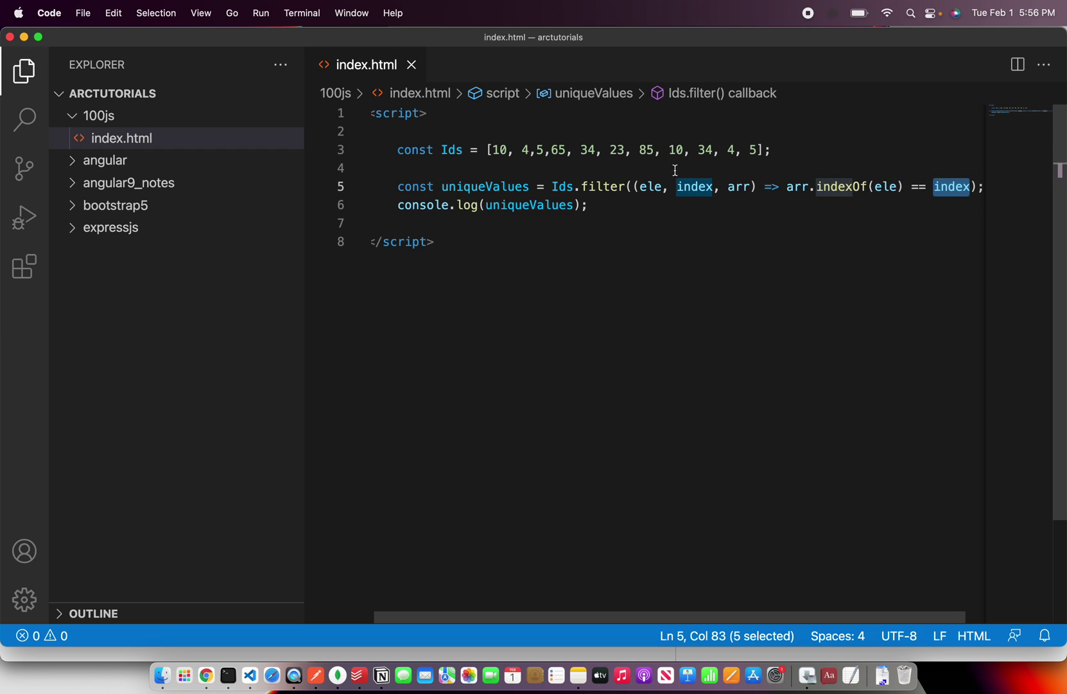
left_click(628, 231)
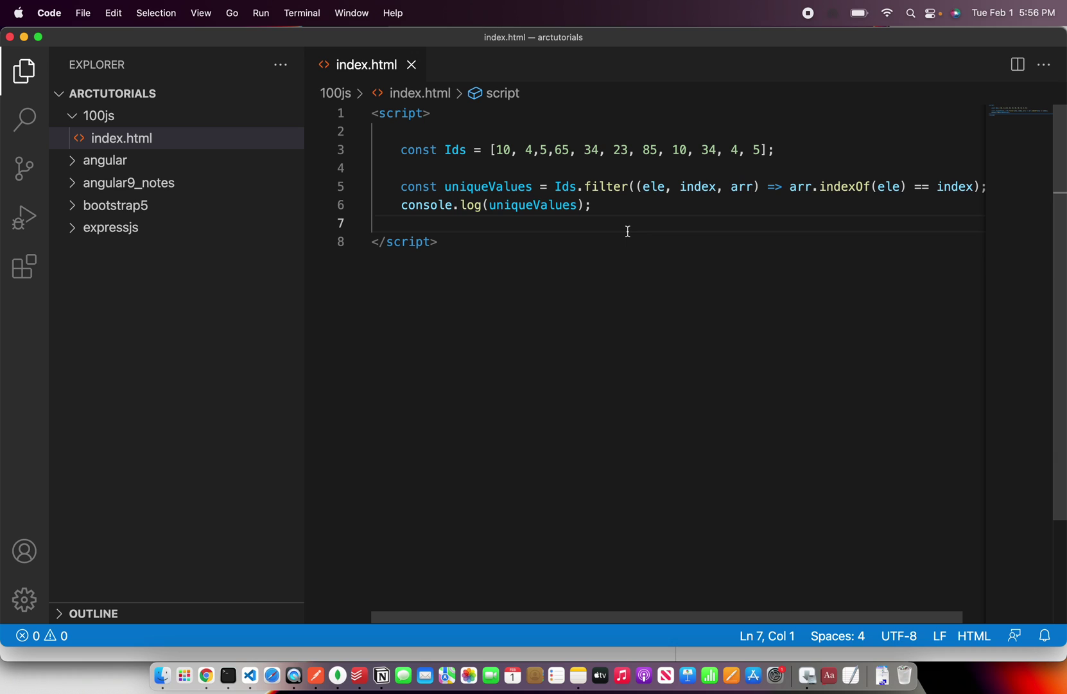
key("super+Tab")
left_click(150, 44)
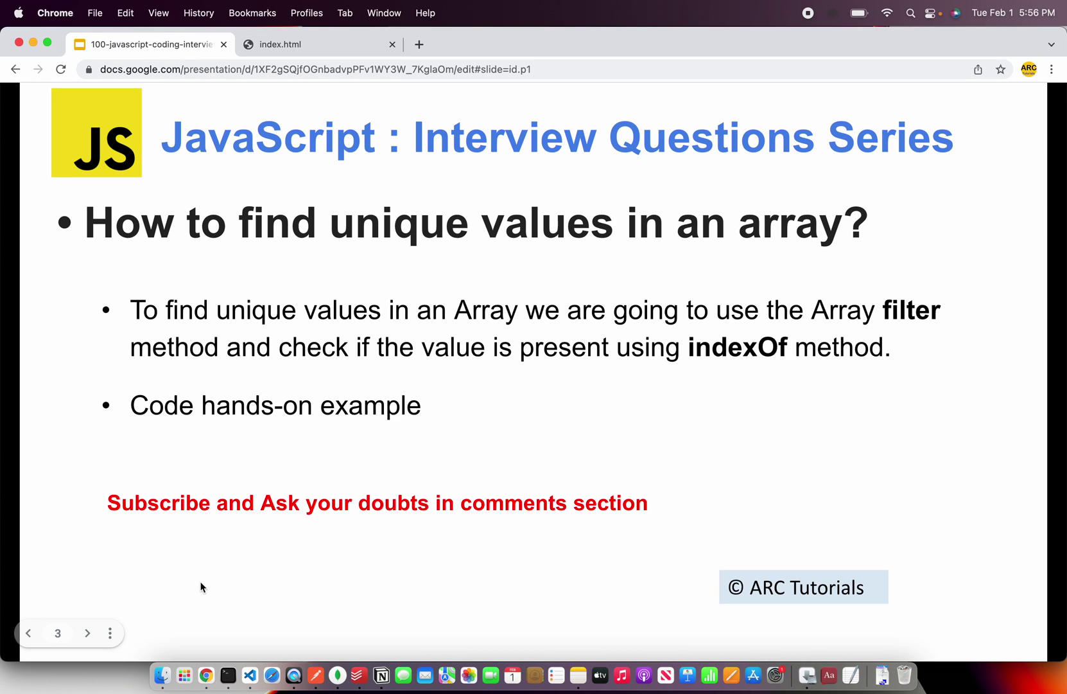
- Advance to slide 4, the Thank you slide promoting the JavaScript coding questions eBook
left_click(87, 633)
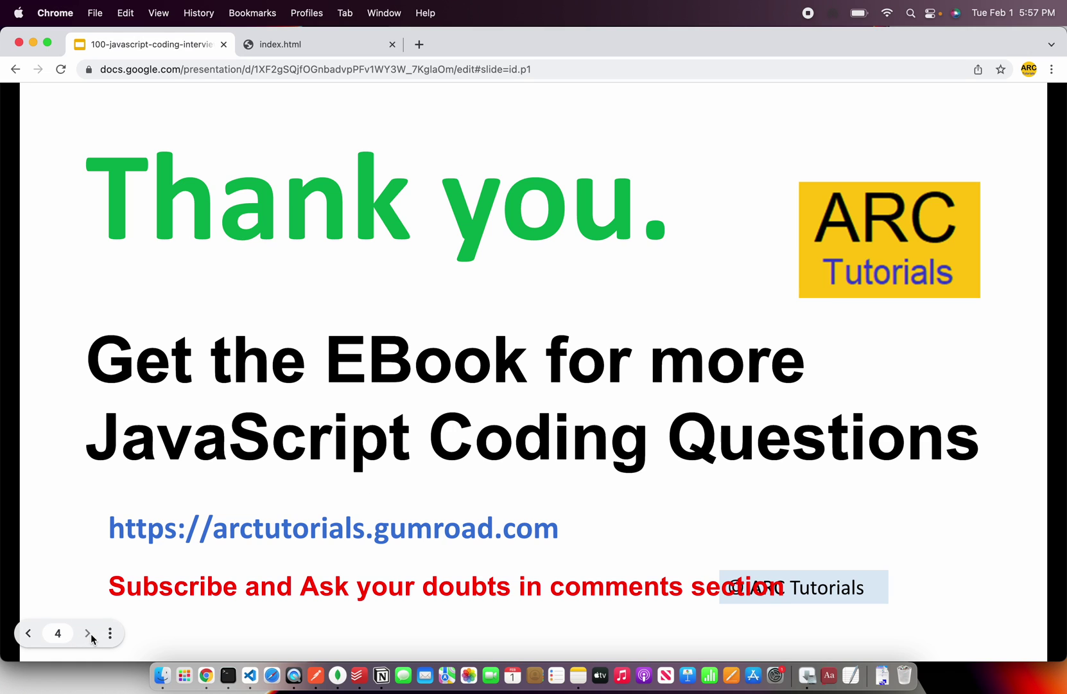